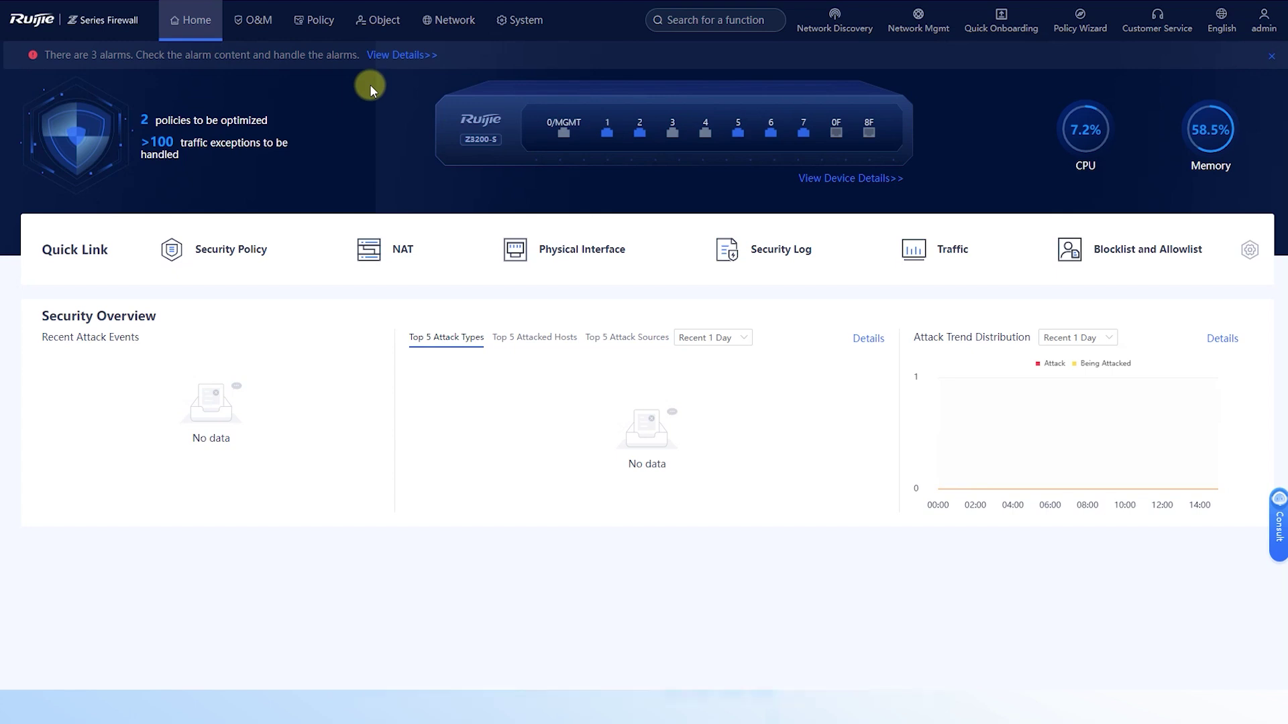
- Go to the Authentication Domain list under Object > User Authentication
left_click(379, 20)
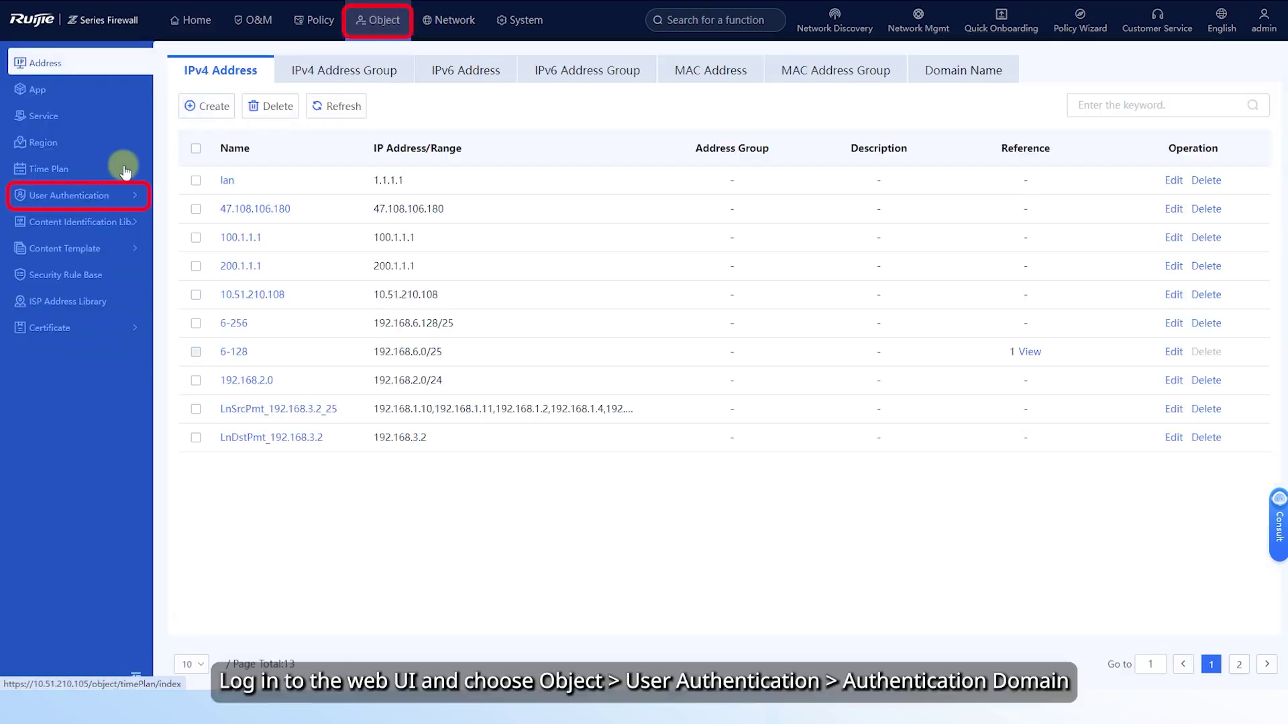
left_click(81, 195)
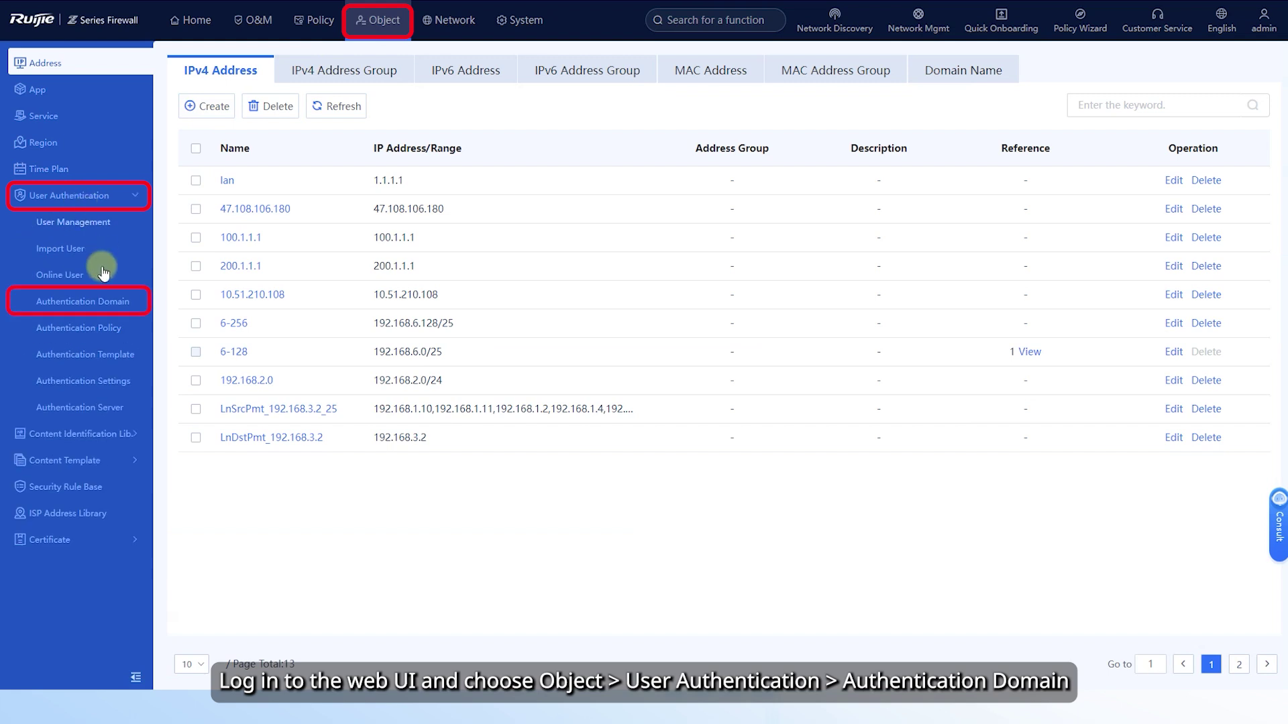
left_click(100, 299)
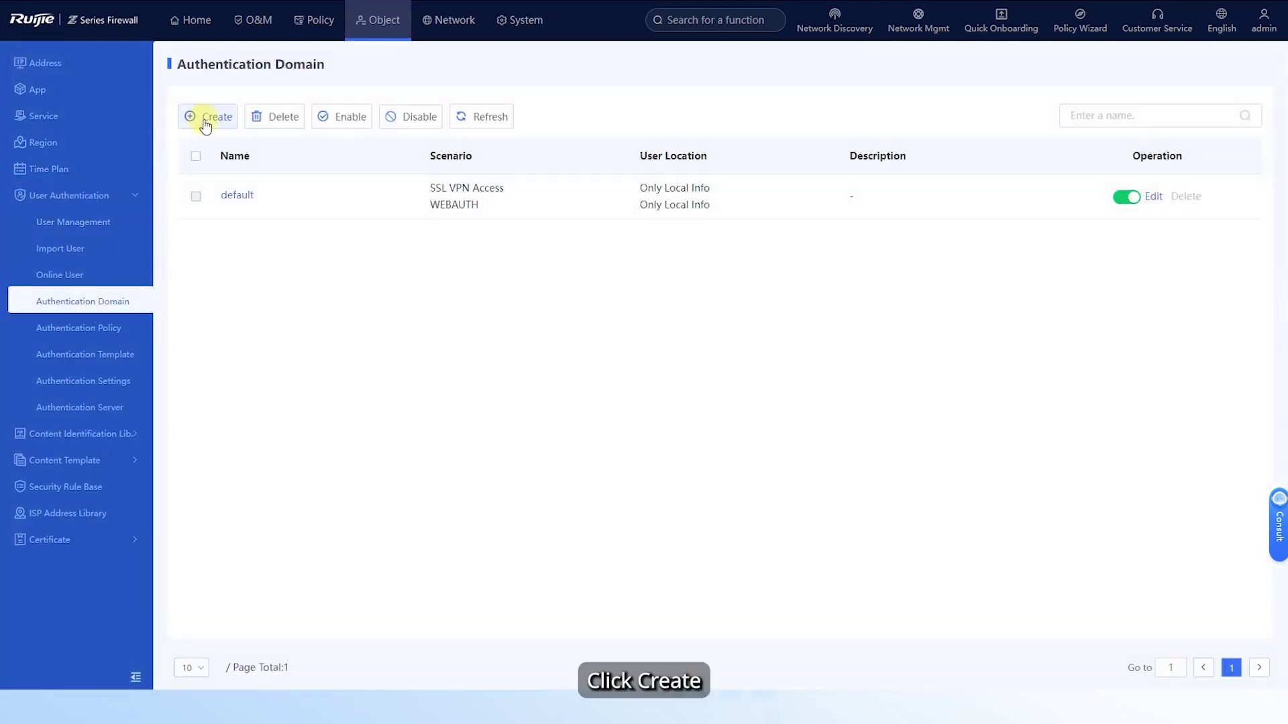
- Create a new authentication domain named sslvpn_users, left enabled
left_click(206, 121)
left_click(359, 141)
type("ss")
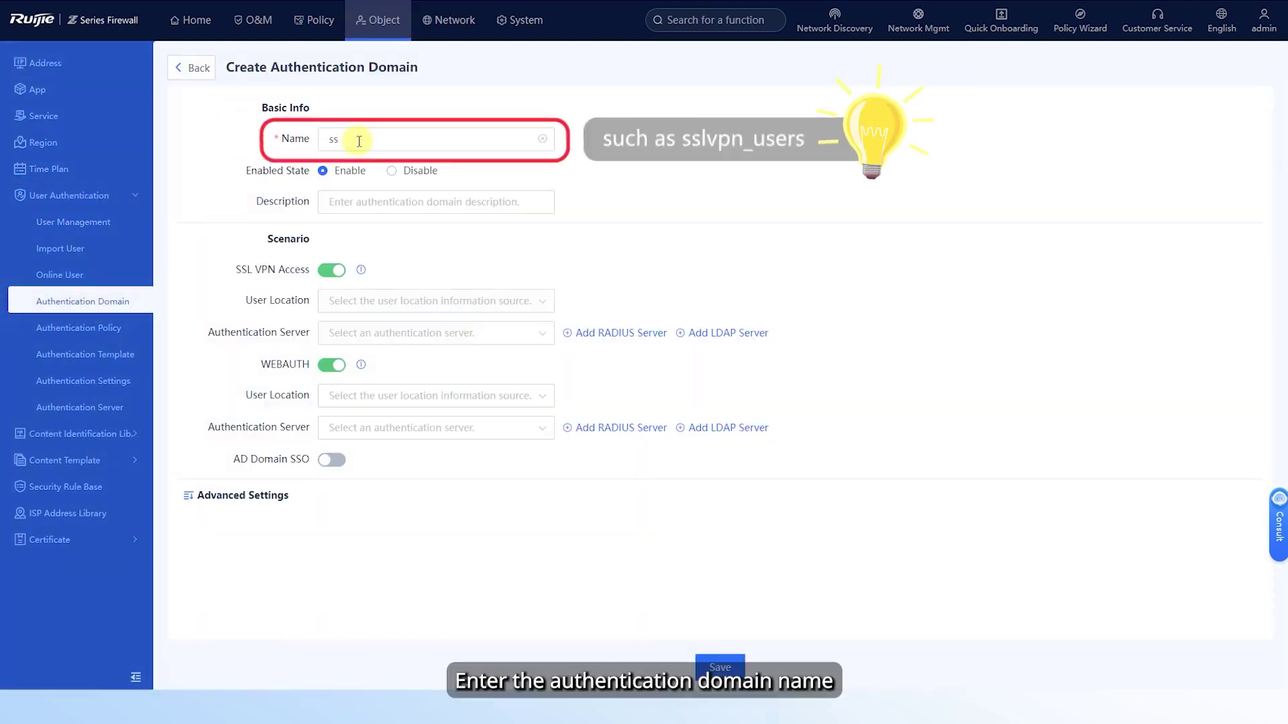
type("lvpn_users")
left_click(324, 171)
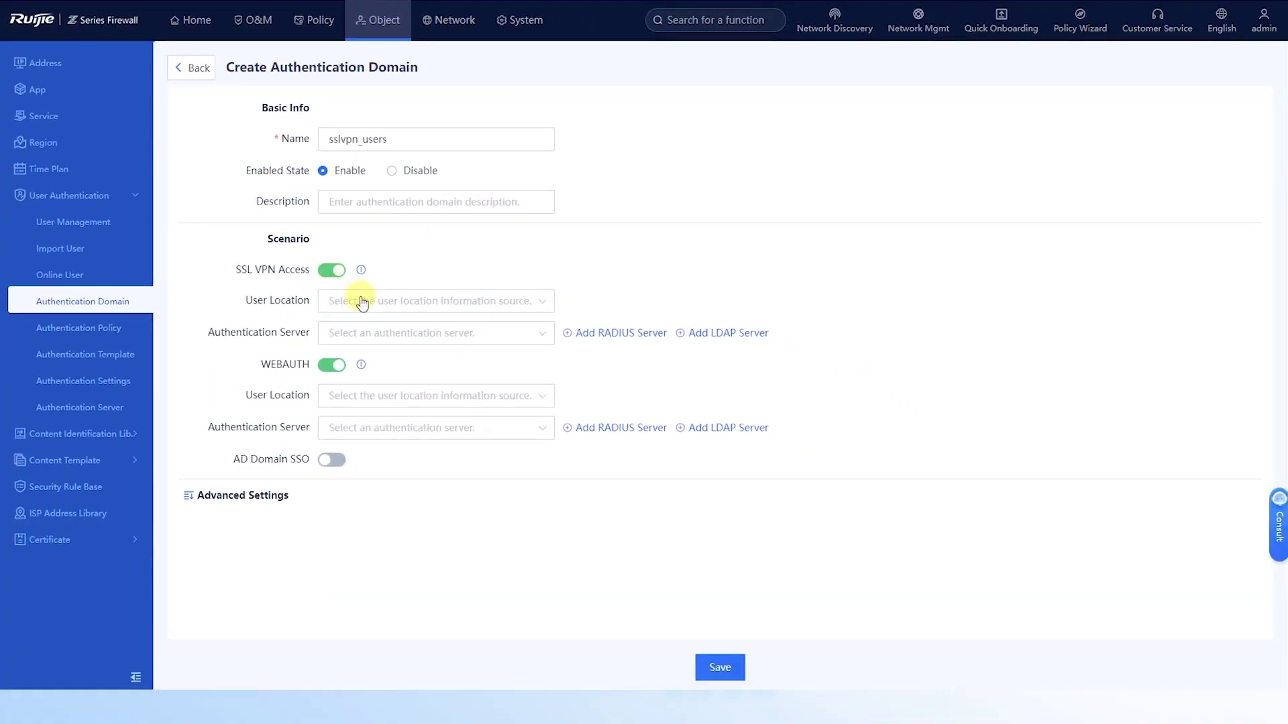
- Set user location to Only Local Info, turn WEBAUTH off, and save the domain
left_click(364, 300)
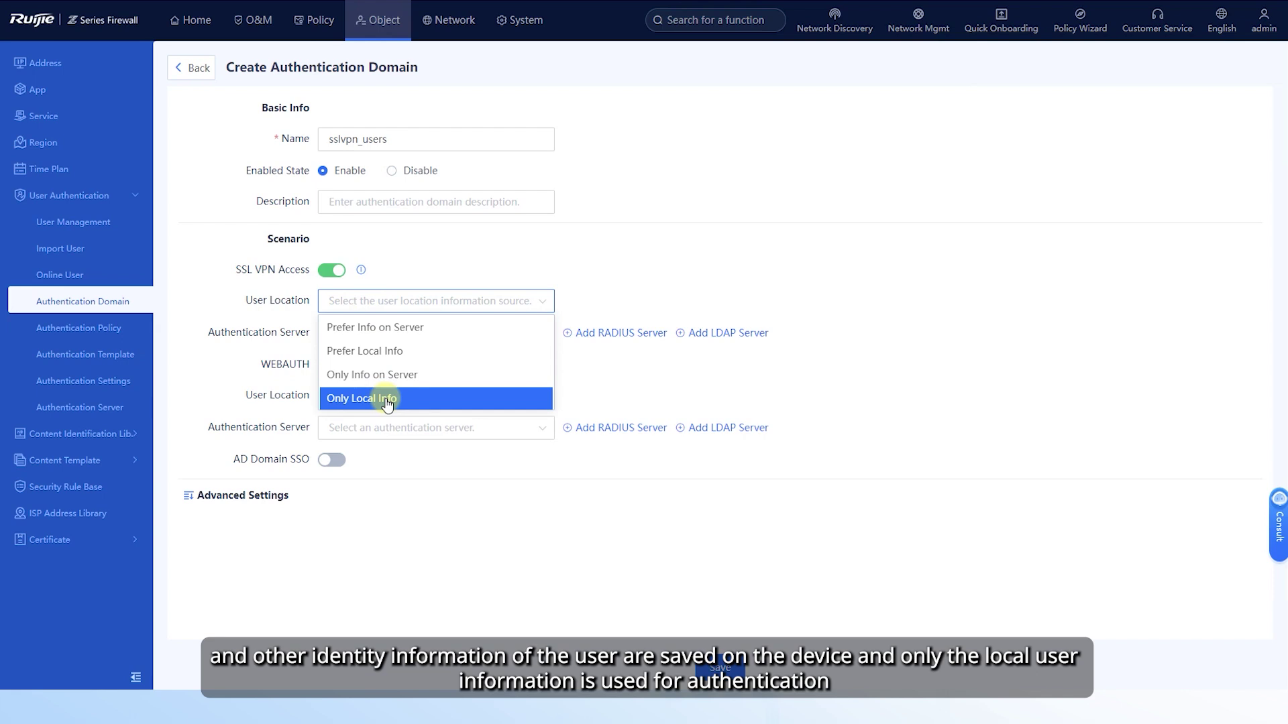
left_click(387, 403)
left_click(333, 336)
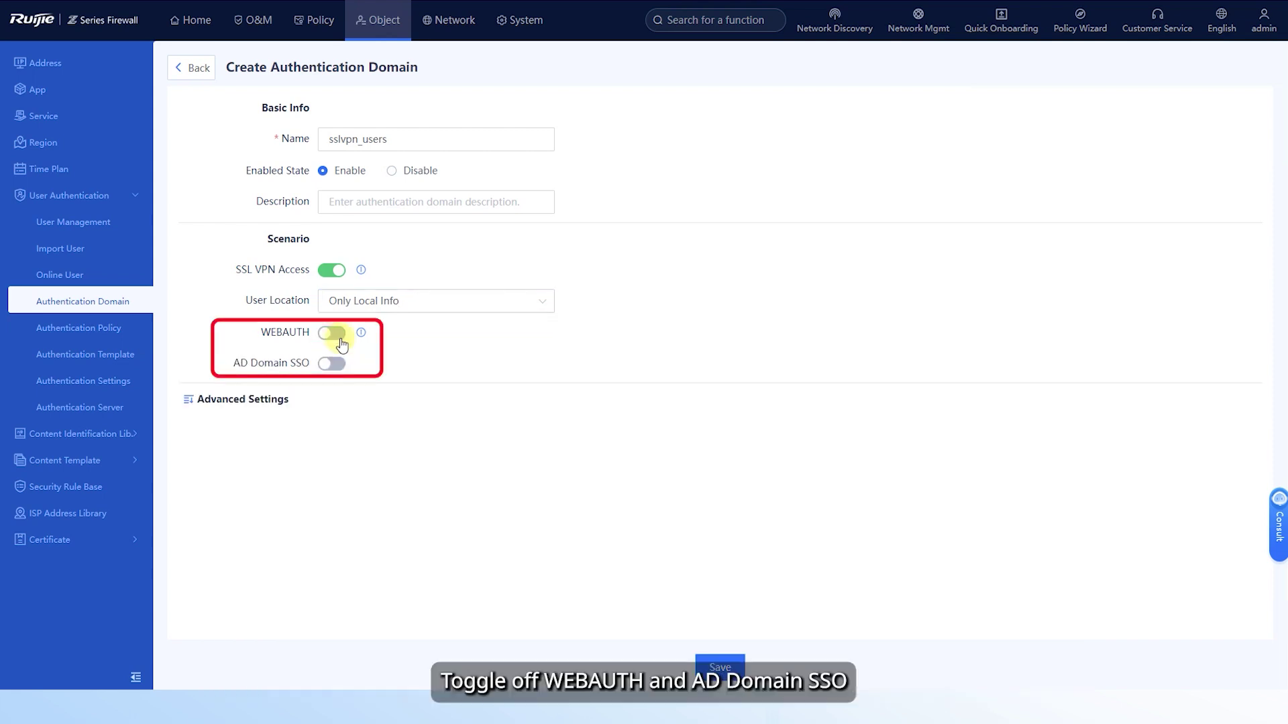
left_click(712, 668)
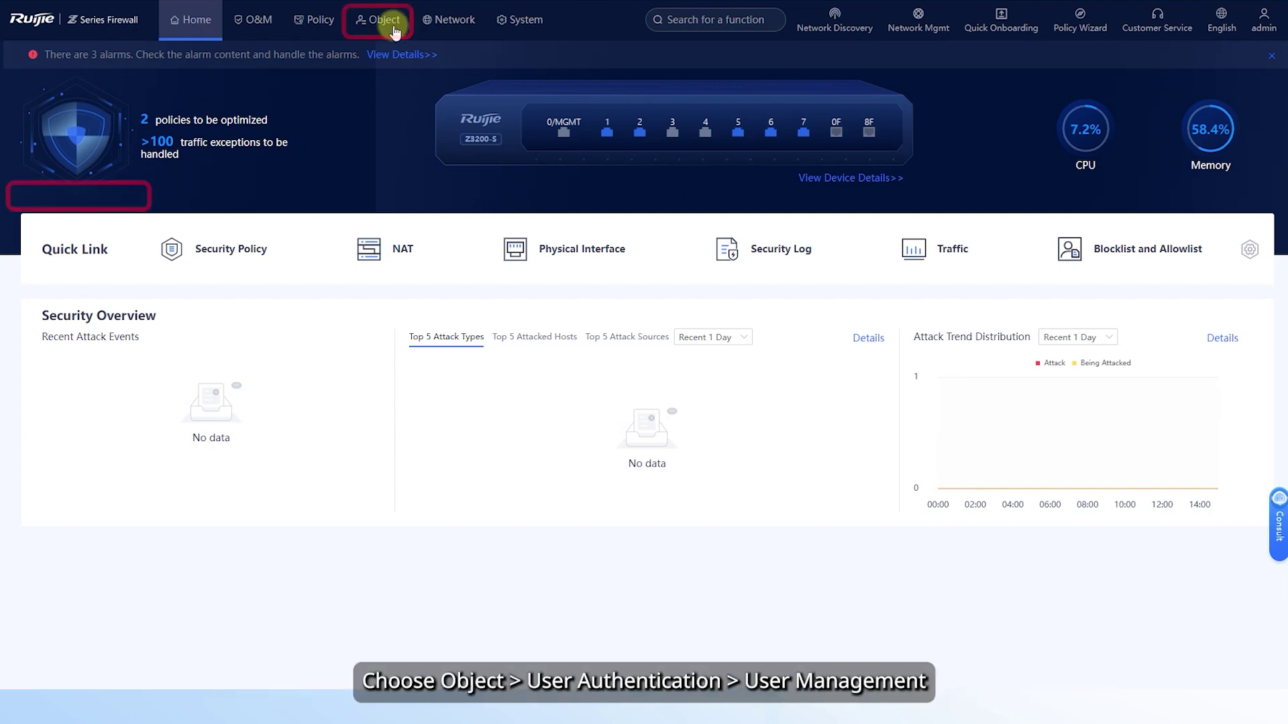
- In User Management, switch to the sslvpn_users domain and choose Add > User
left_click(385, 26)
left_click(82, 201)
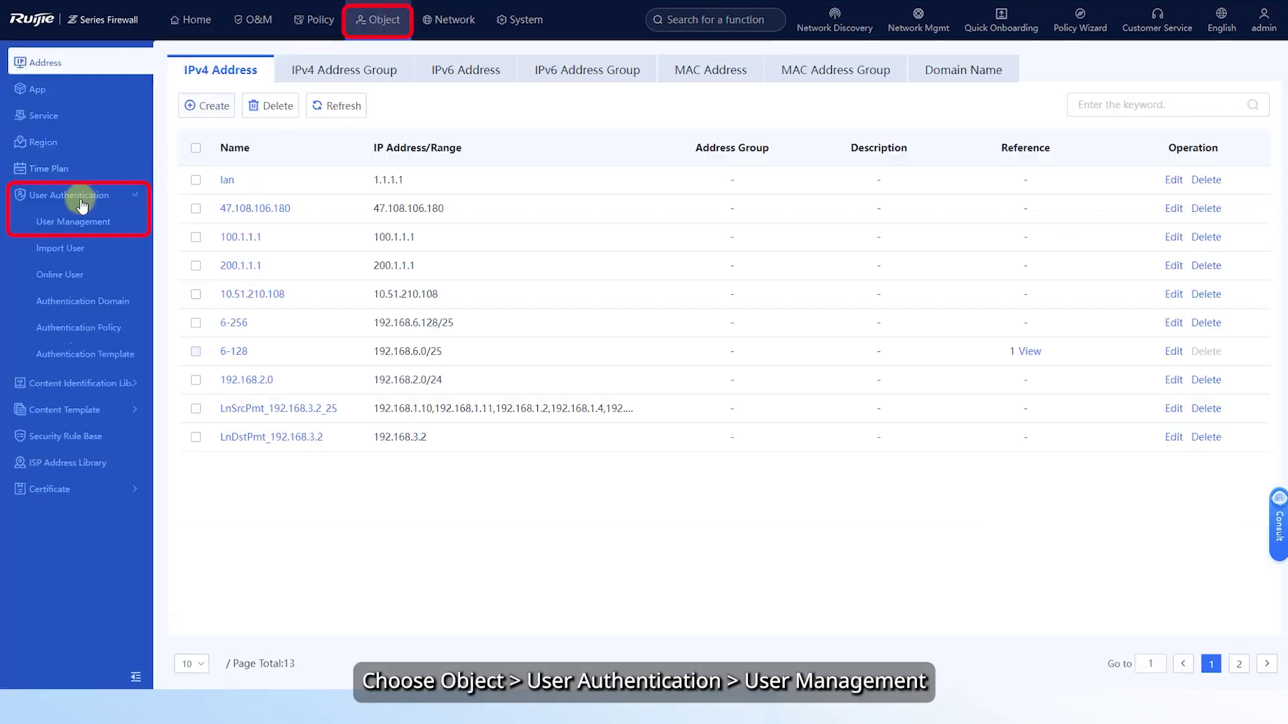
left_click(82, 223)
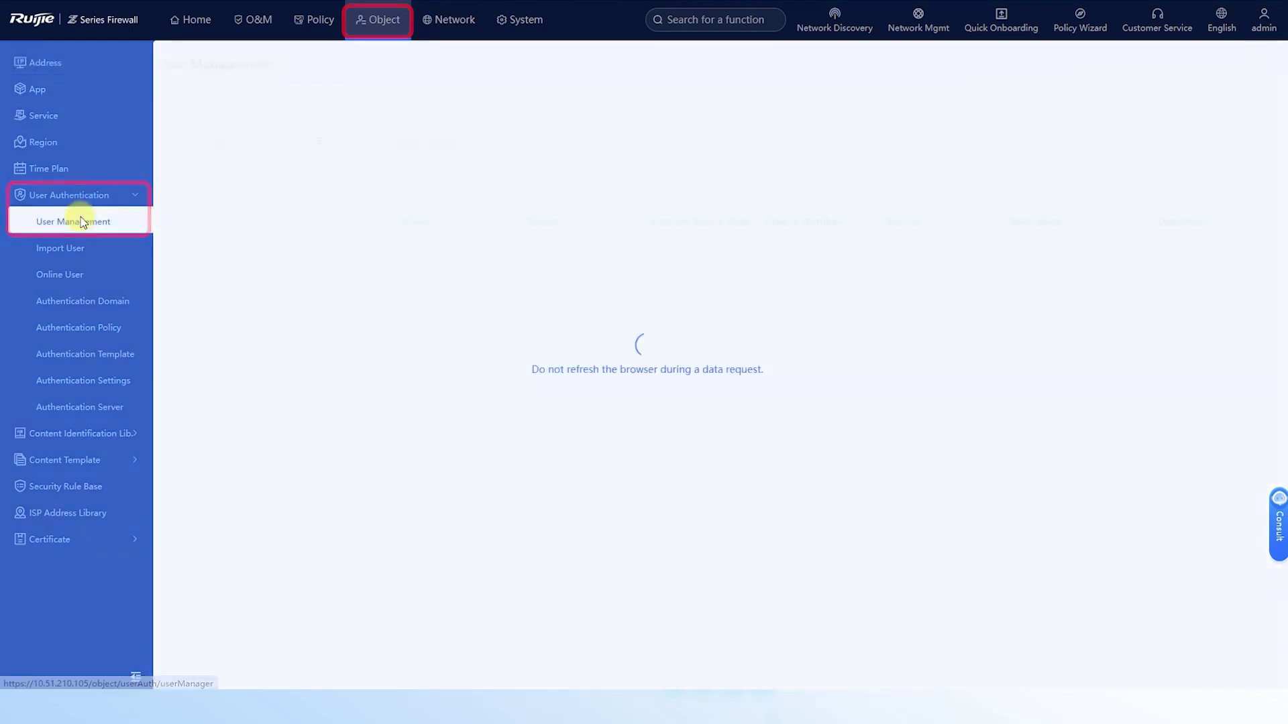
left_click(312, 106)
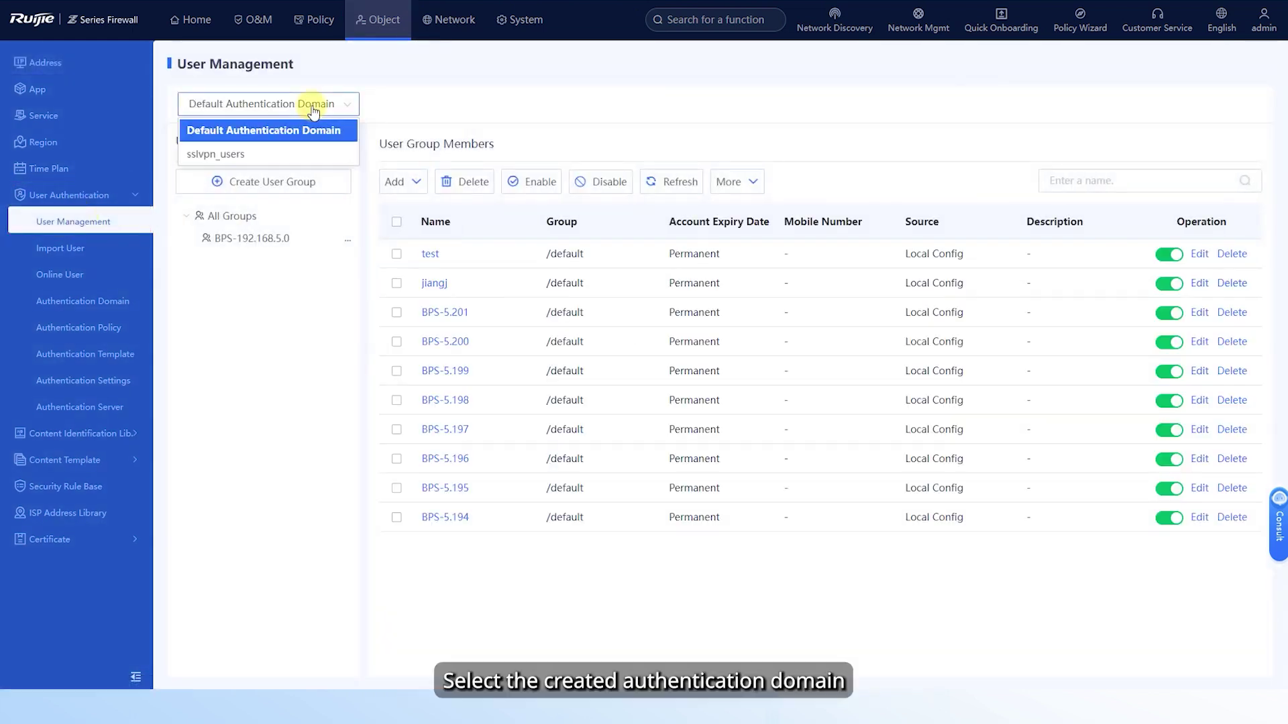
left_click(228, 155)
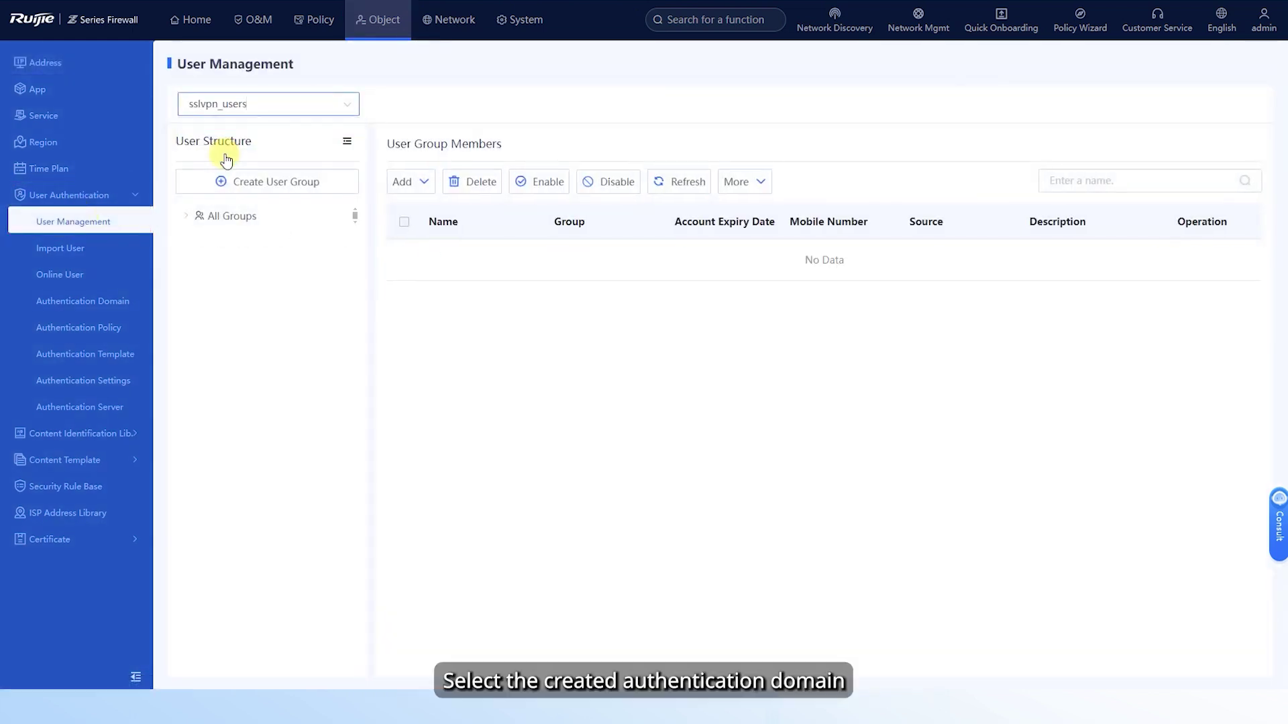
left_click(400, 183)
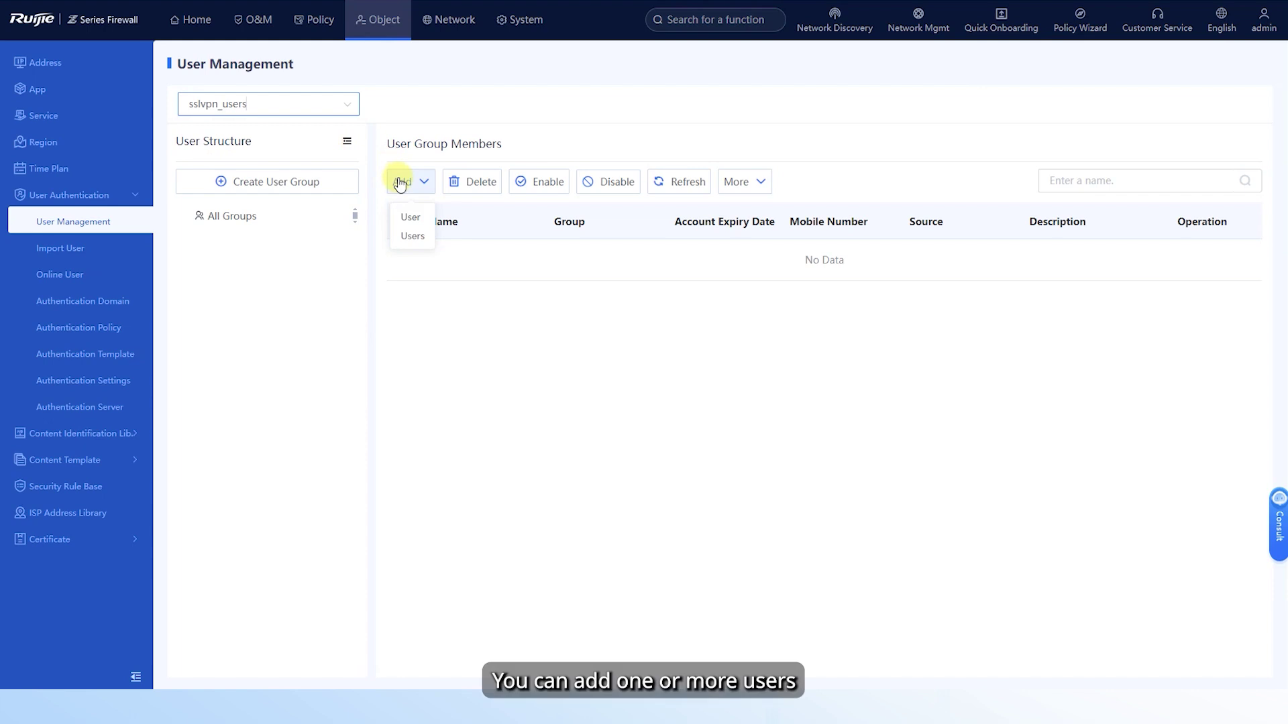
left_click(413, 218)
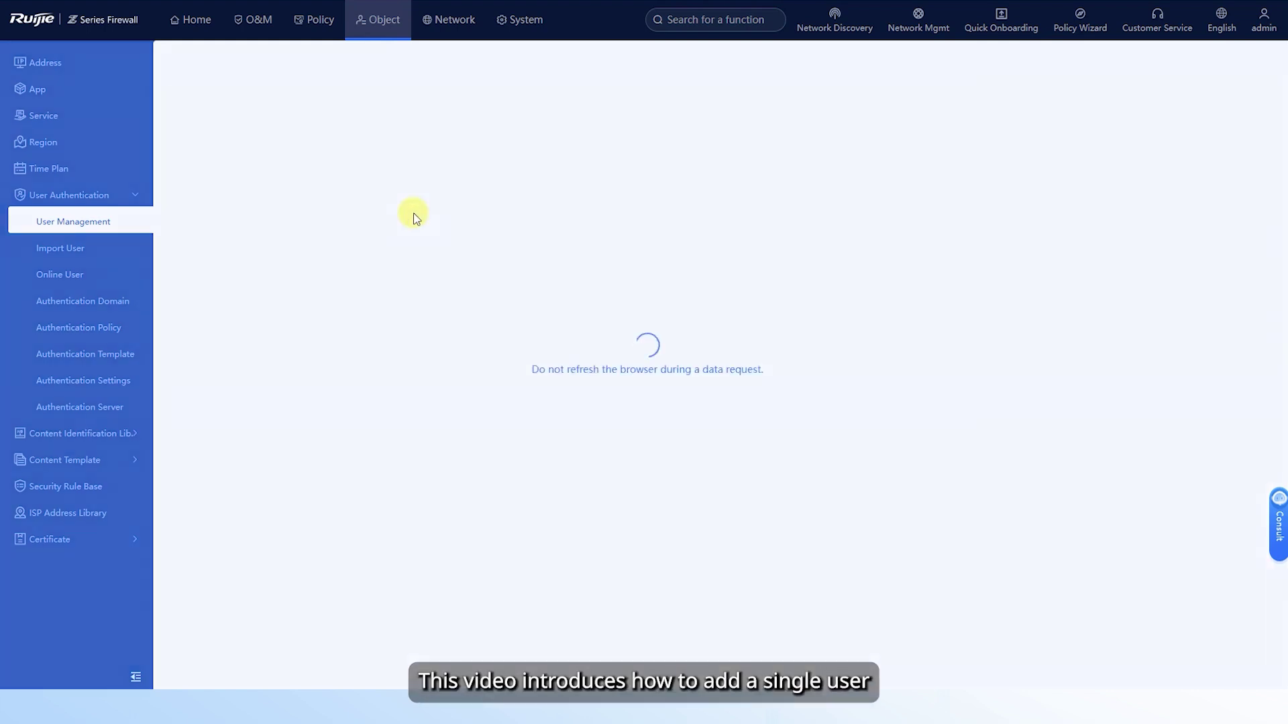
- Save enabled user user001 in parent group /sslvpn_users with its account password entered twice
left_click(336, 138)
type("user001")
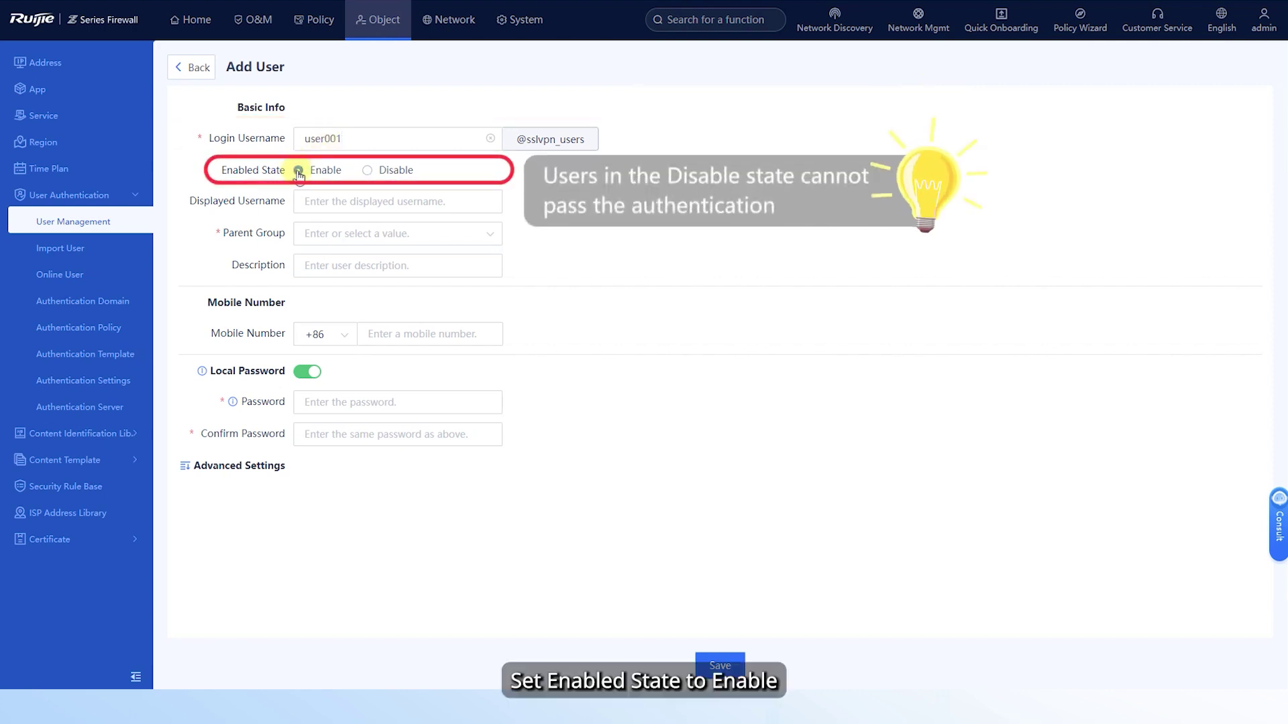
left_click(334, 236)
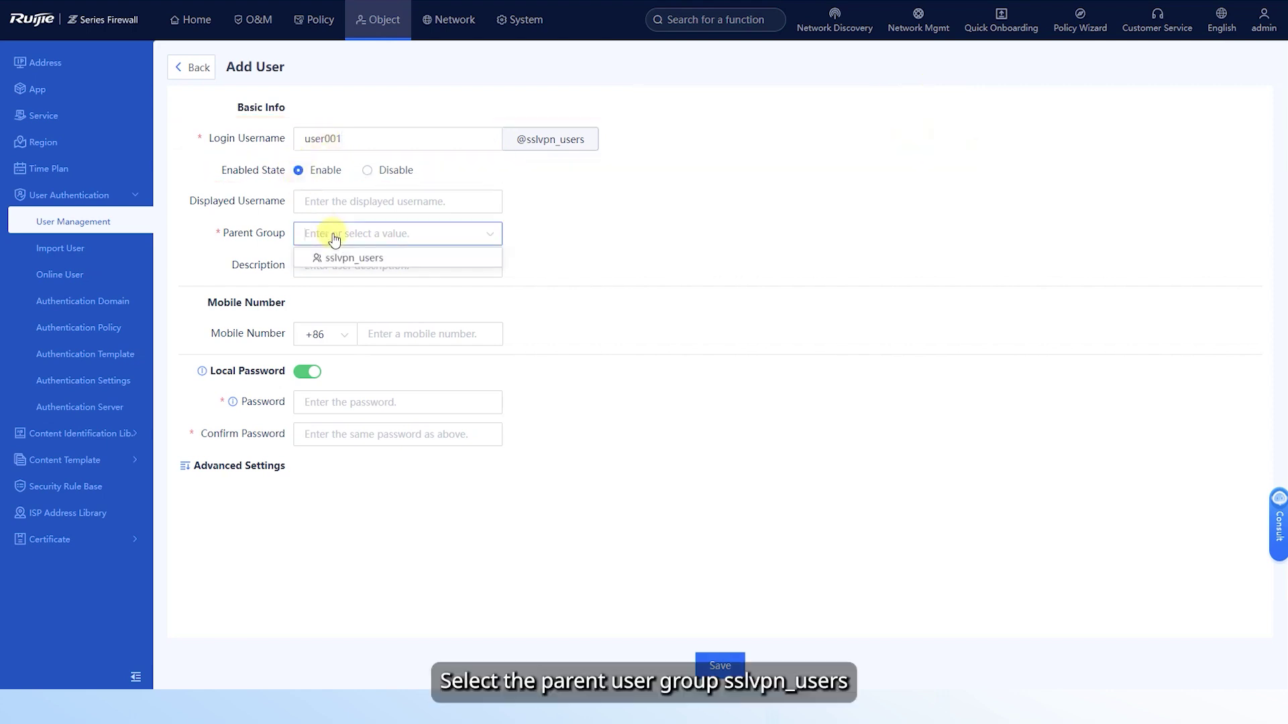
left_click(354, 257)
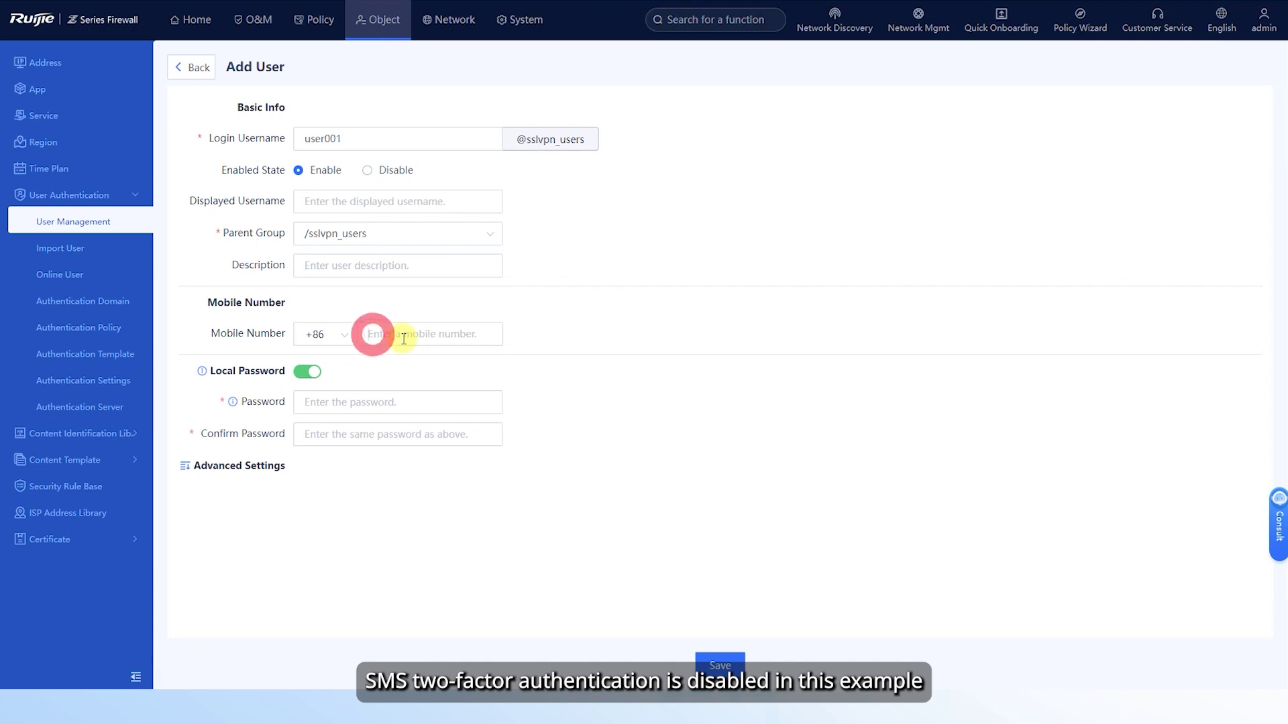
left_click(324, 402)
key("ctrl+v")
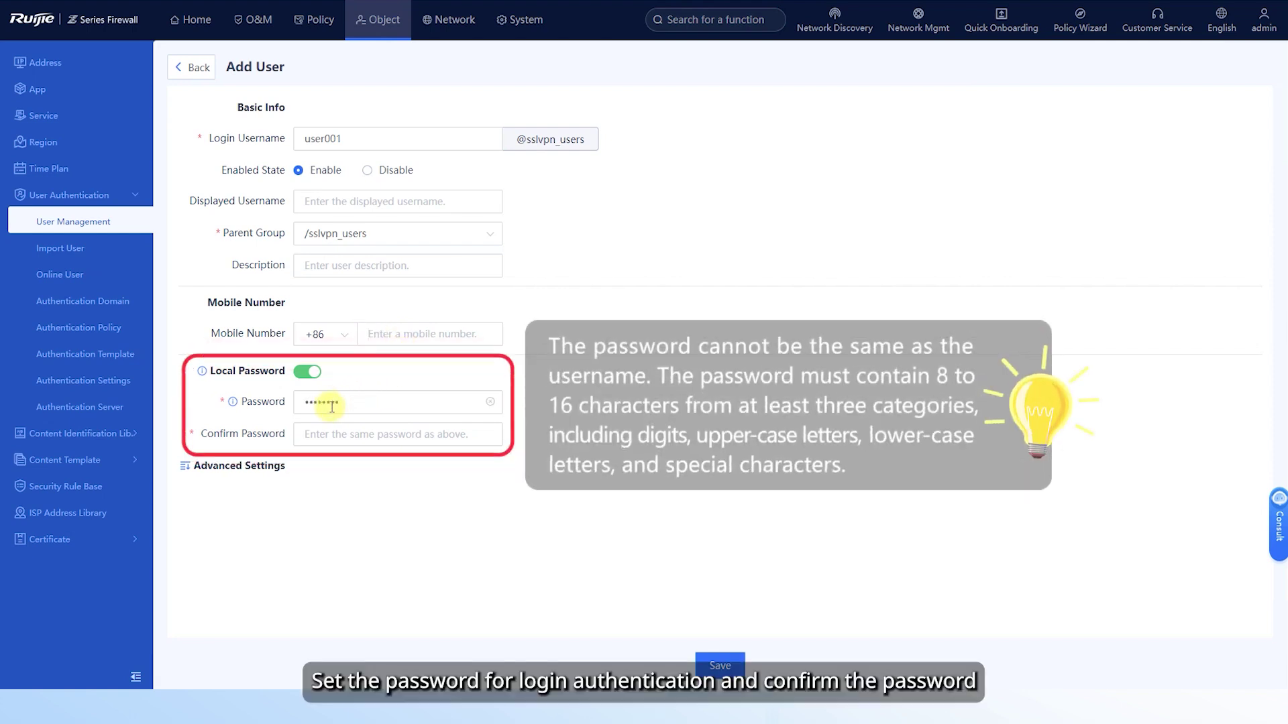
left_click(324, 441)
type("abc")
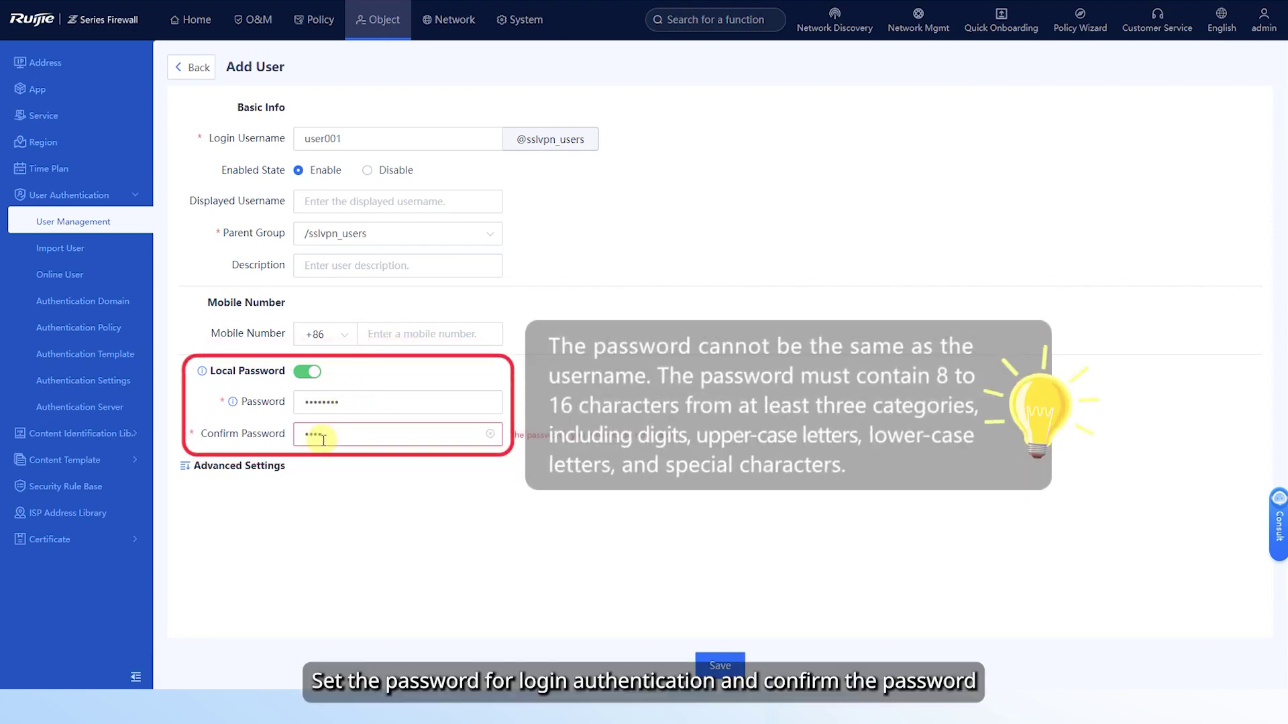
type("defg")
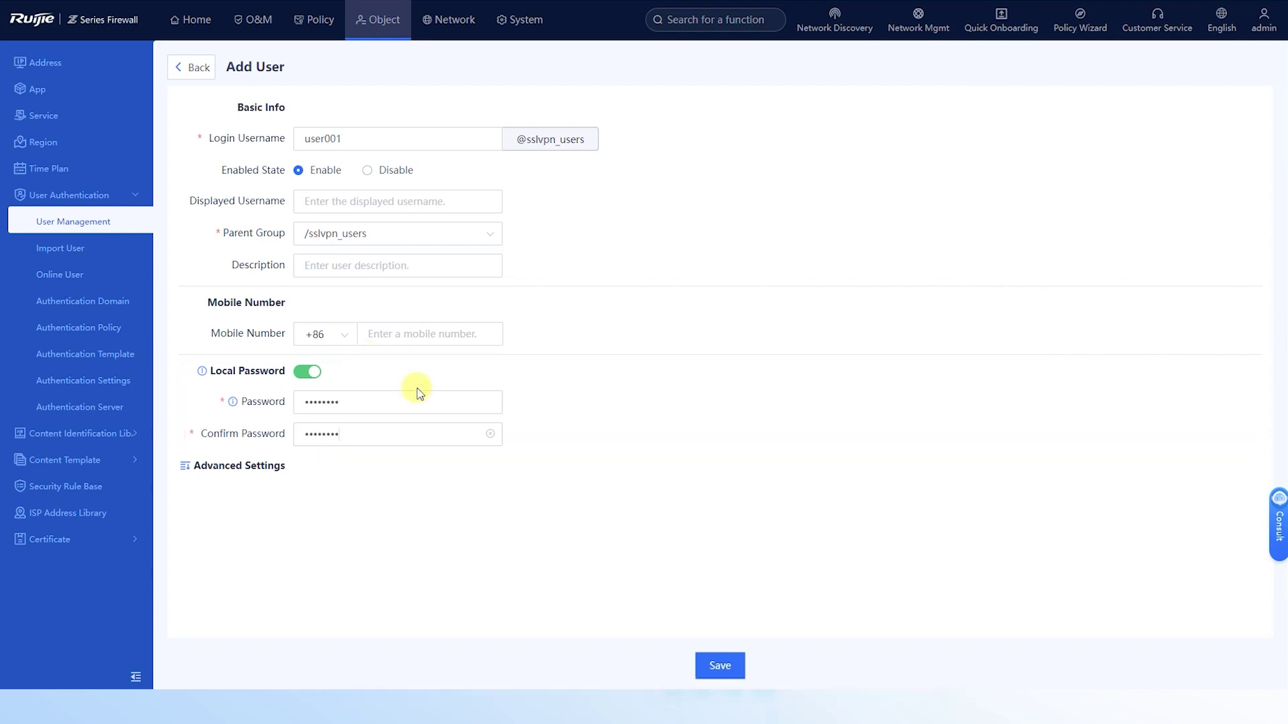
left_click(719, 666)
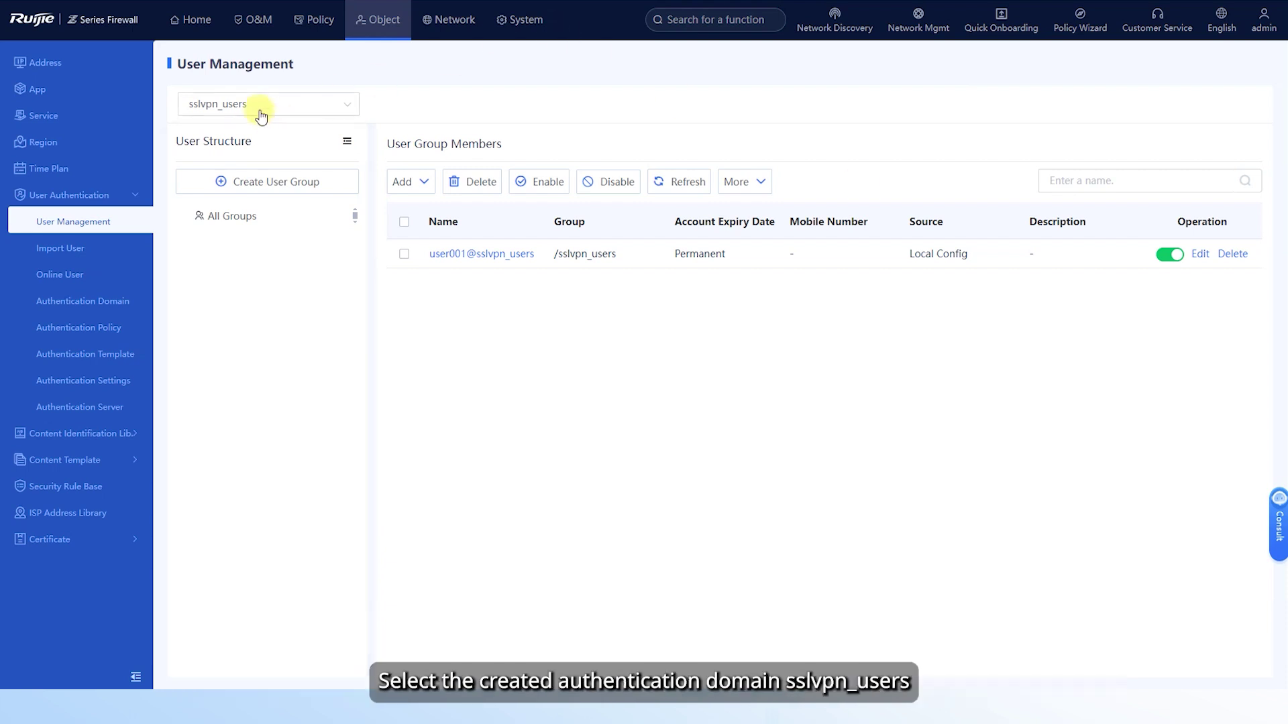
- Create and save user group user_group1 under sslvpn_users, then view its members
left_click(261, 193)
left_click(584, 187)
type("use")
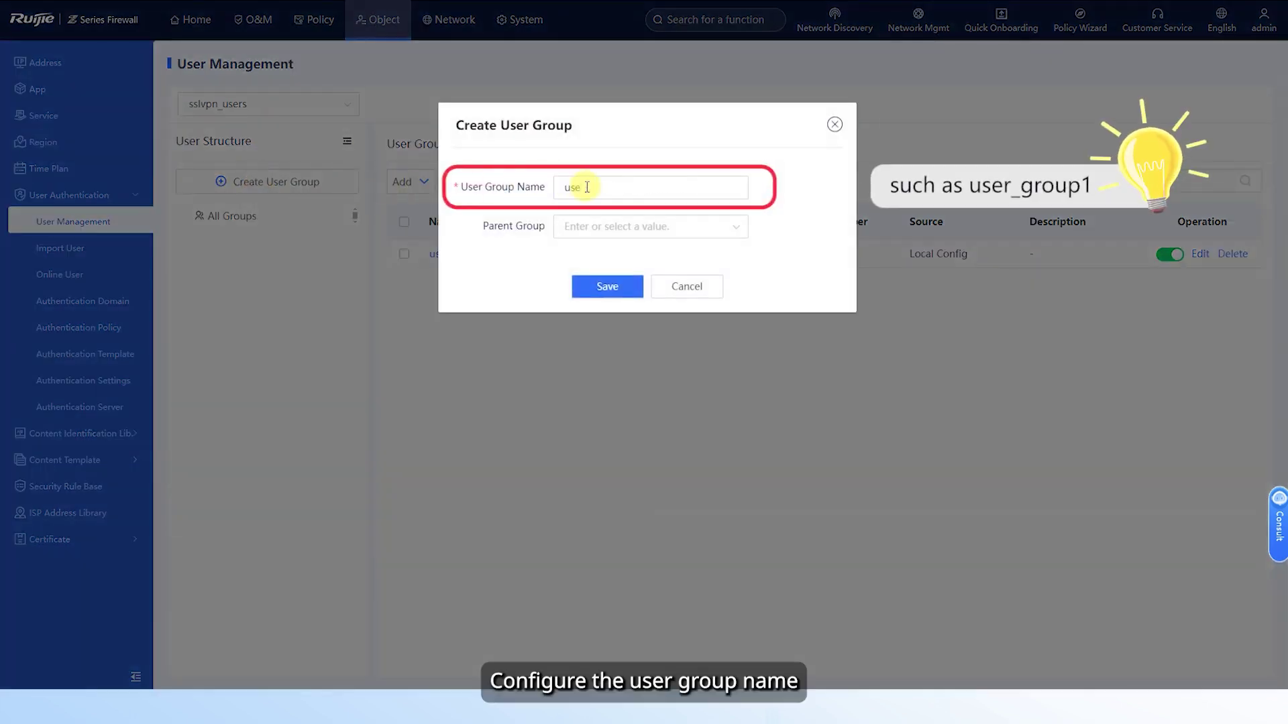
type("r_group1")
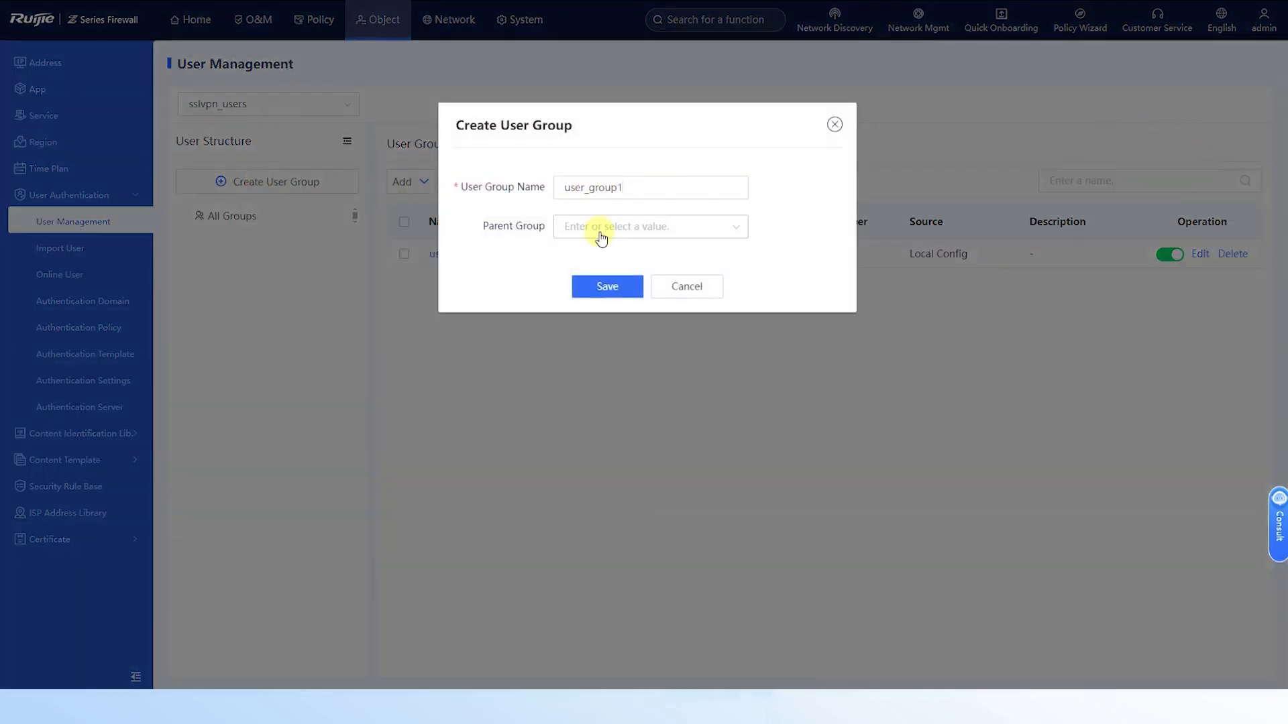
left_click(594, 228)
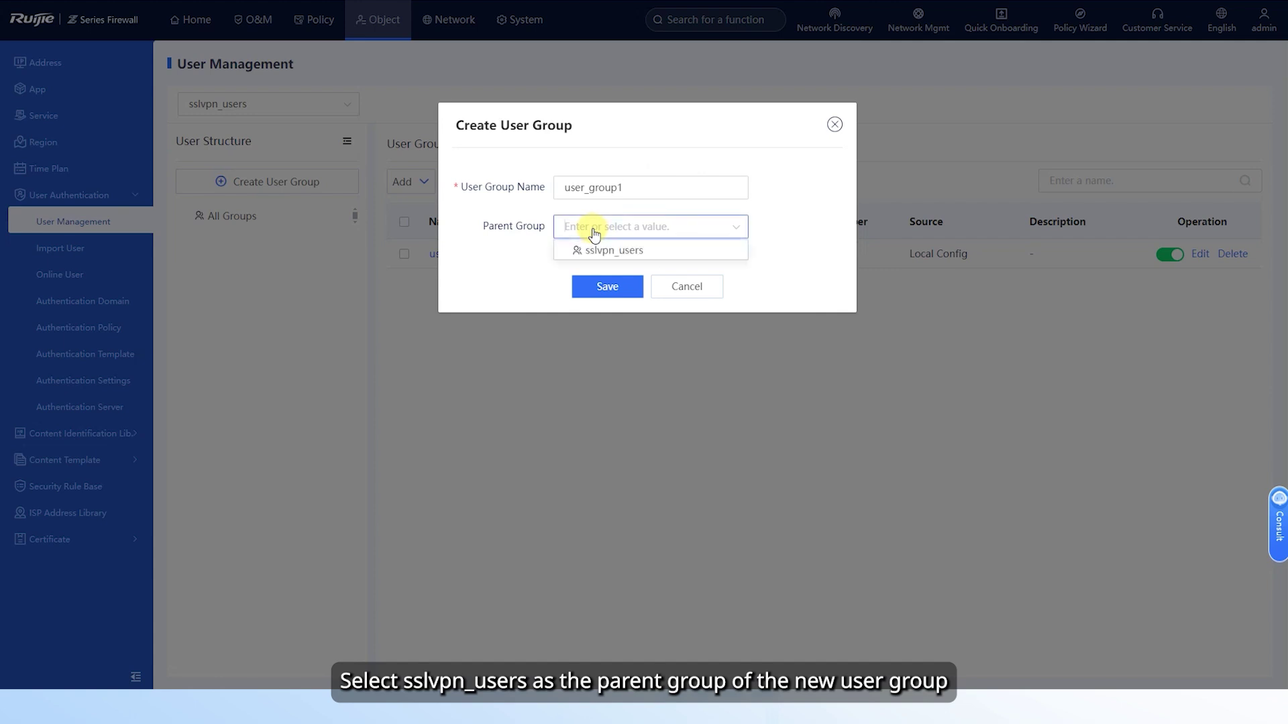
left_click(622, 250)
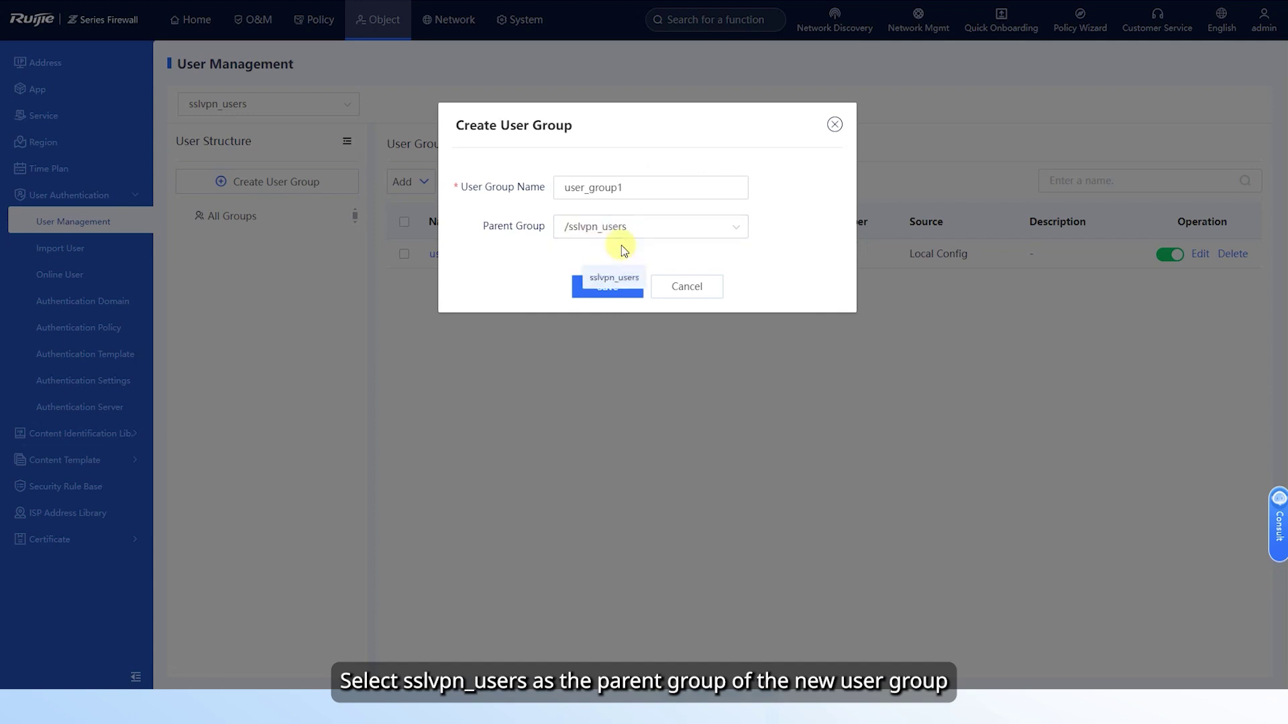
left_click(609, 286)
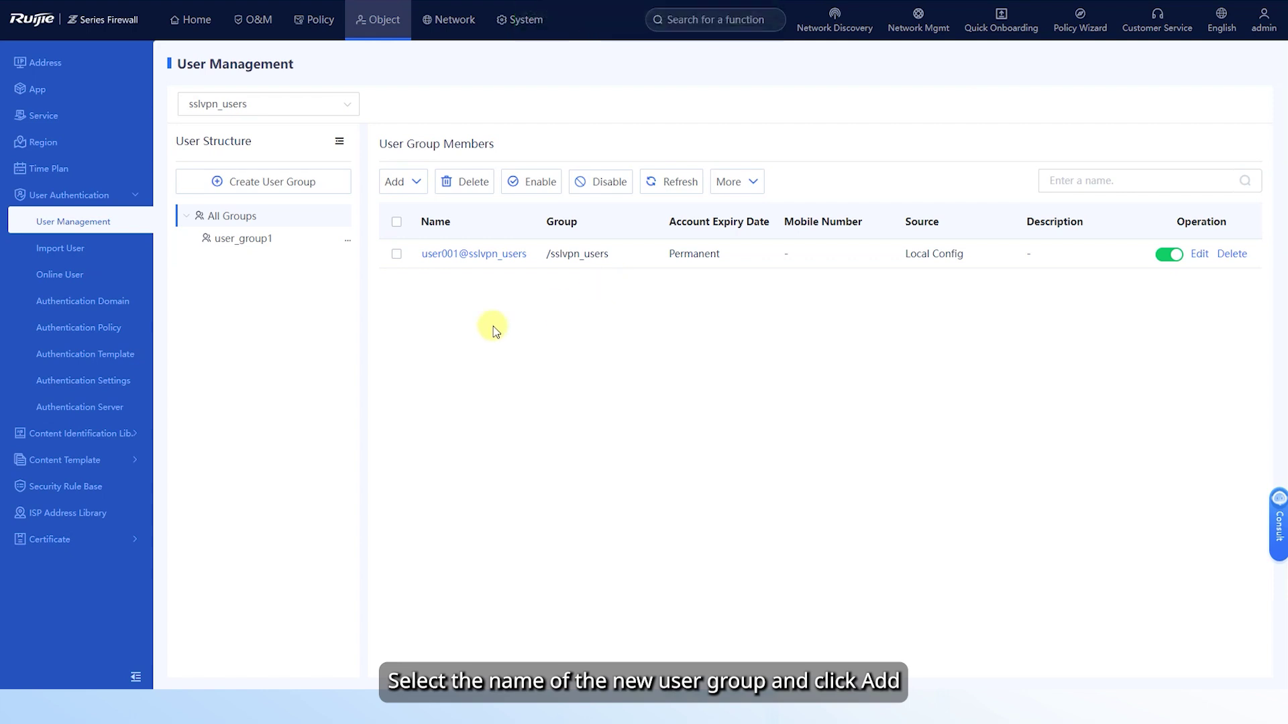
left_click(242, 241)
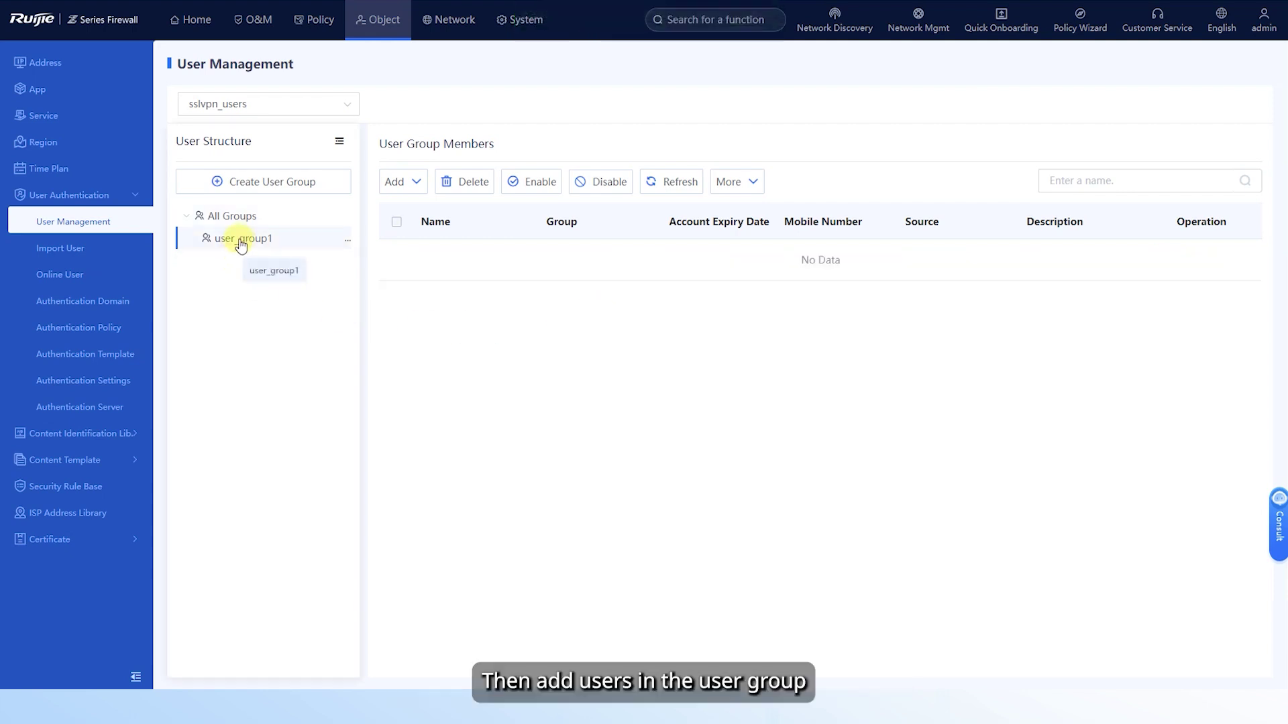
left_click(403, 185)
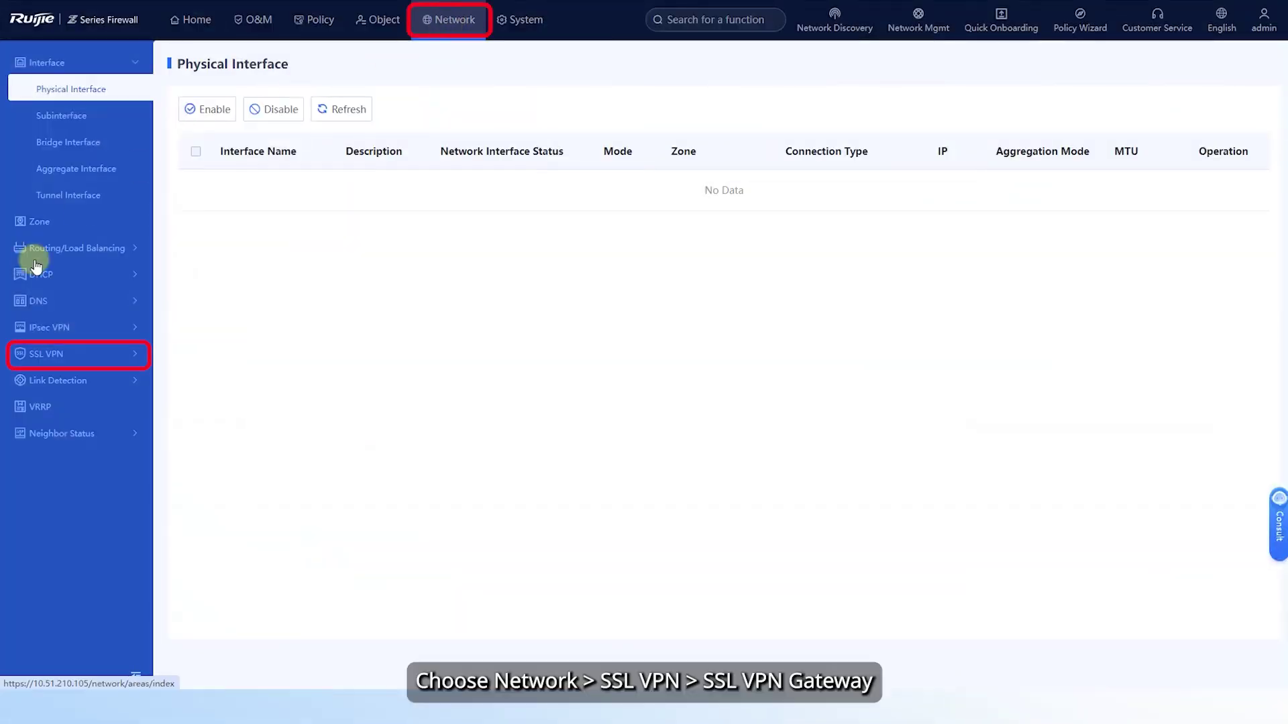
- Start a new gateway from the SSL VPN gateway list
left_click(62, 353)
left_click(84, 409)
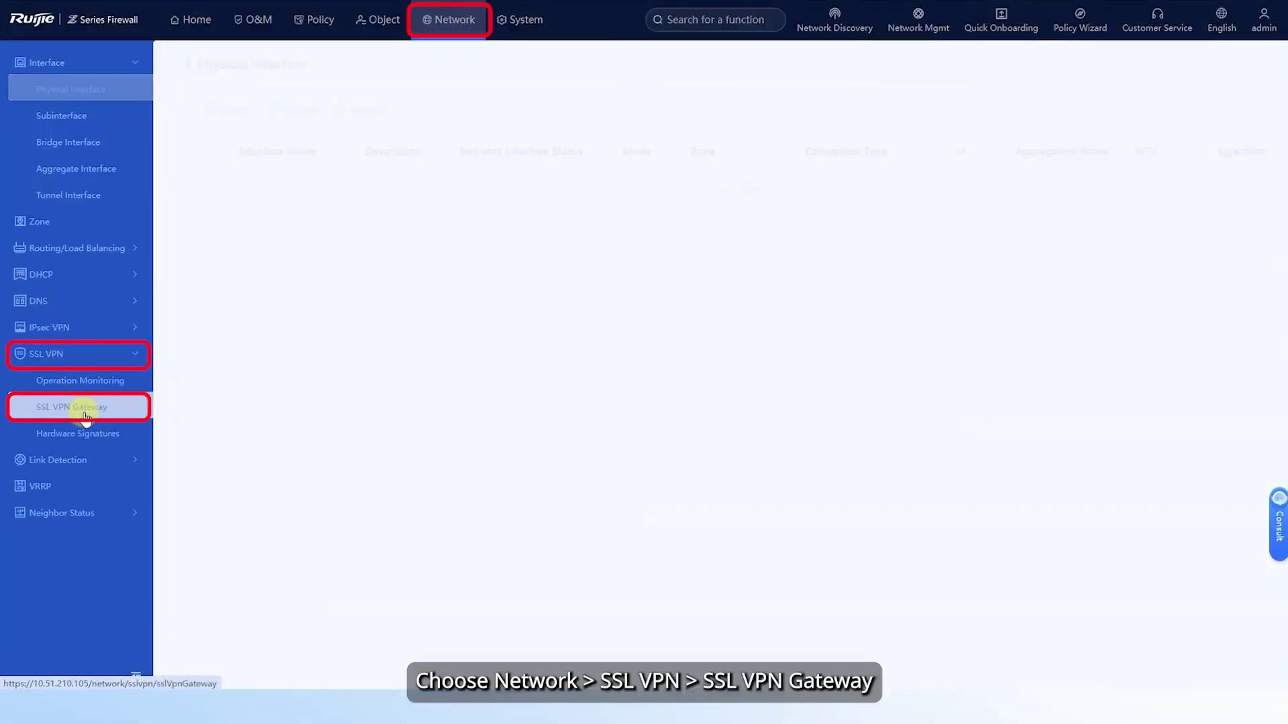
left_click(220, 111)
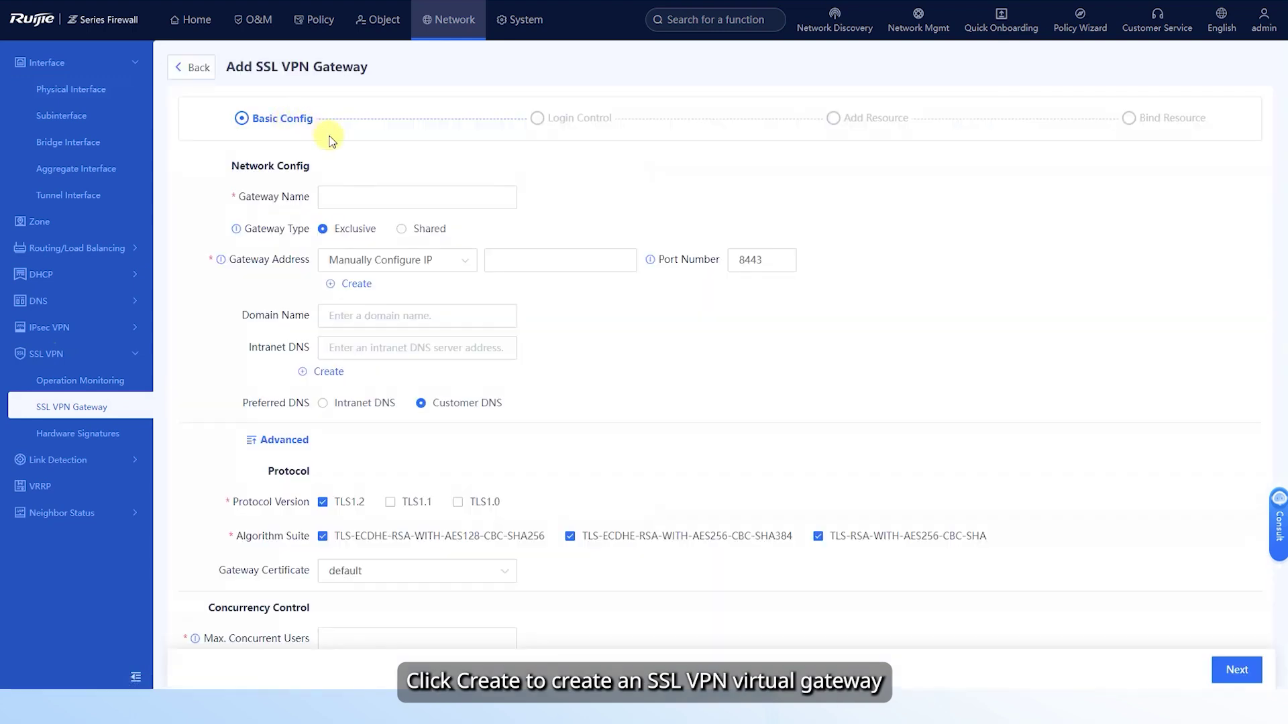
- Name the gateway gateway1 with address 10.51.210.105 and 20 maximum concurrent users
left_click(354, 202)
type("gateway")
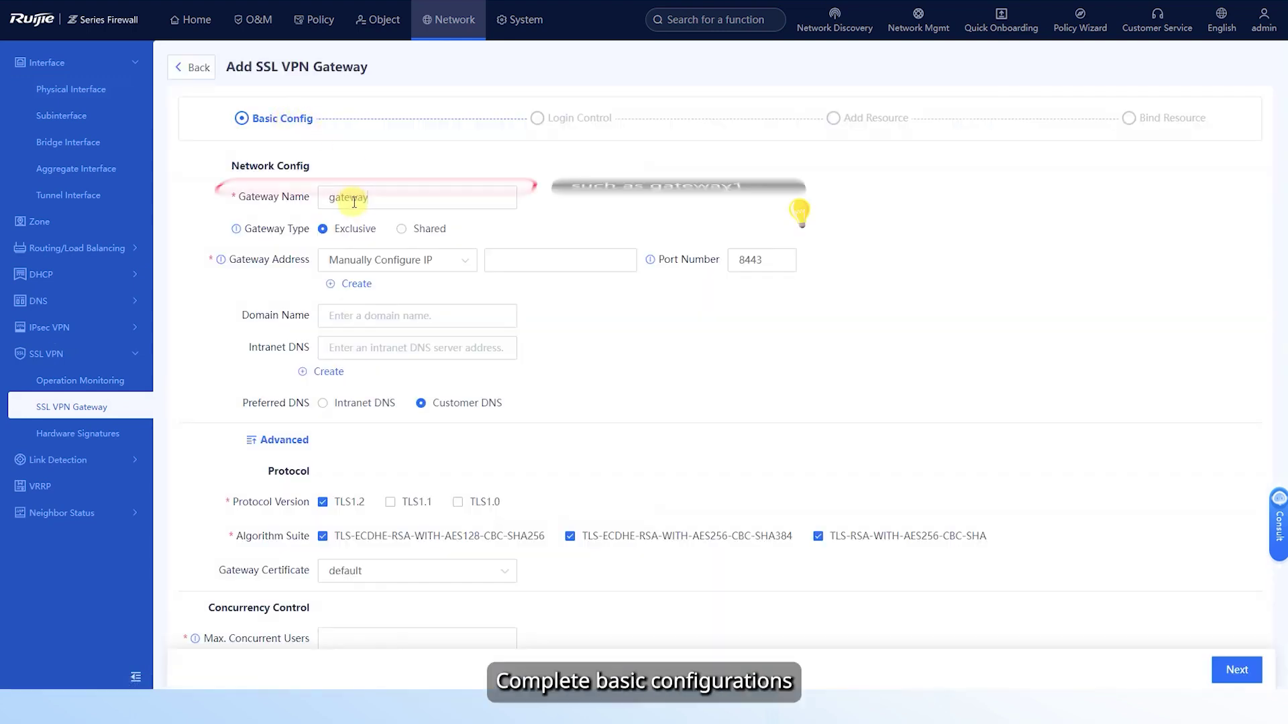
type("1")
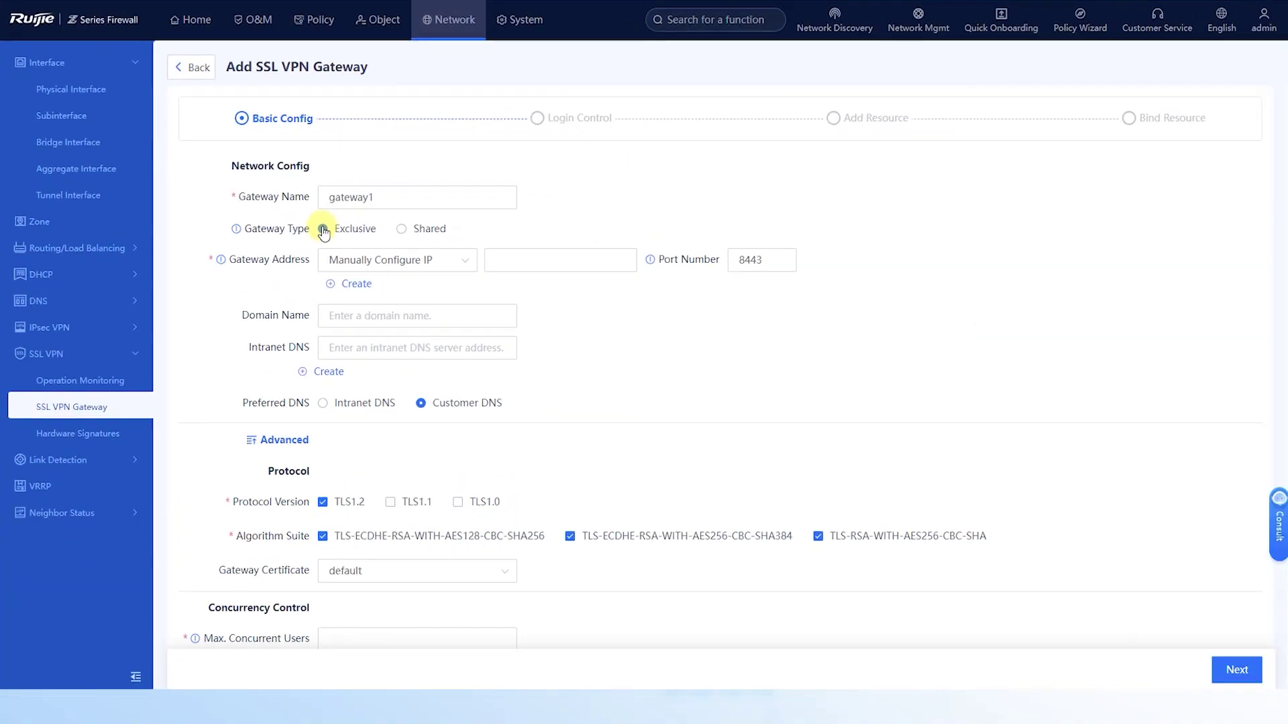
left_click(534, 260)
type("10.")
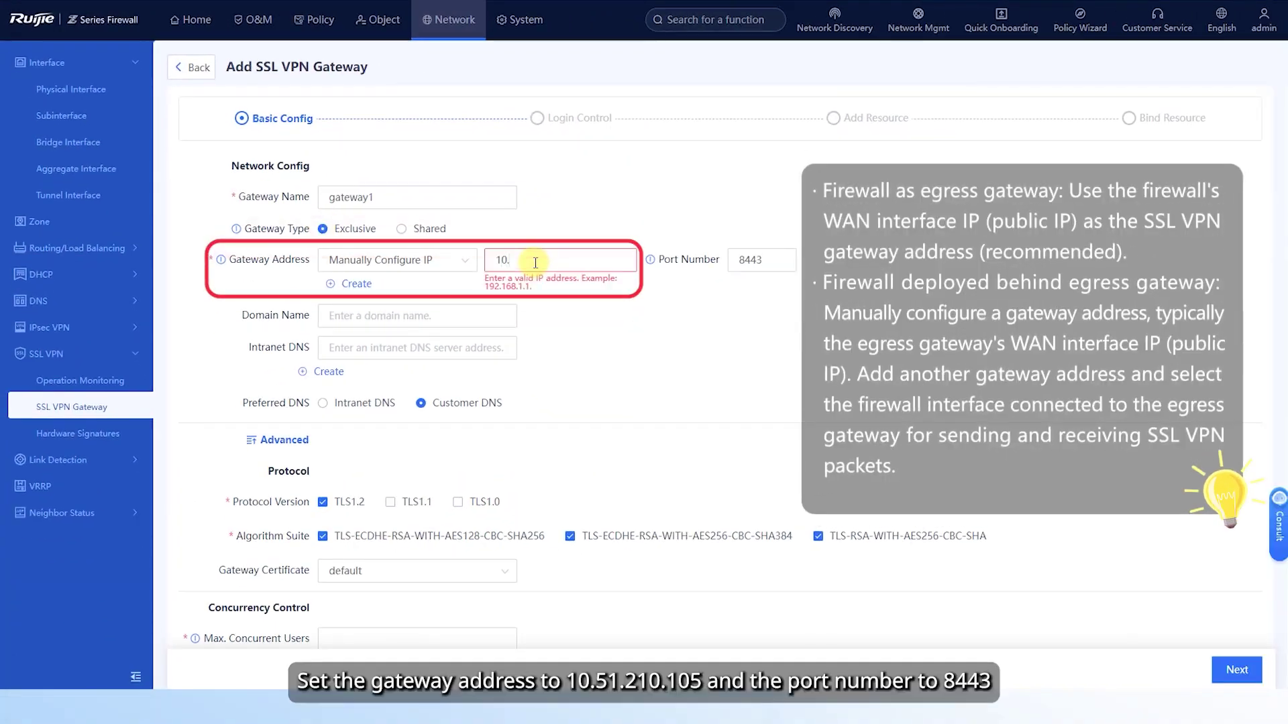
type("51.210.105")
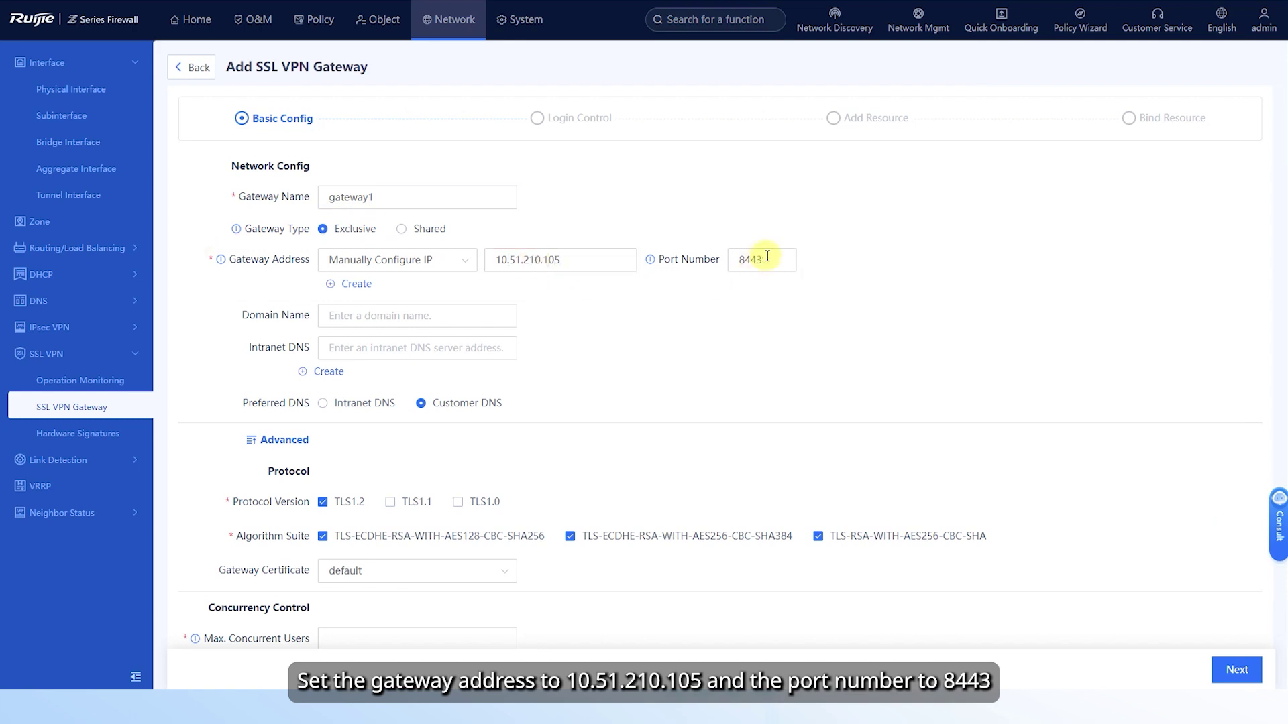
left_click(395, 633)
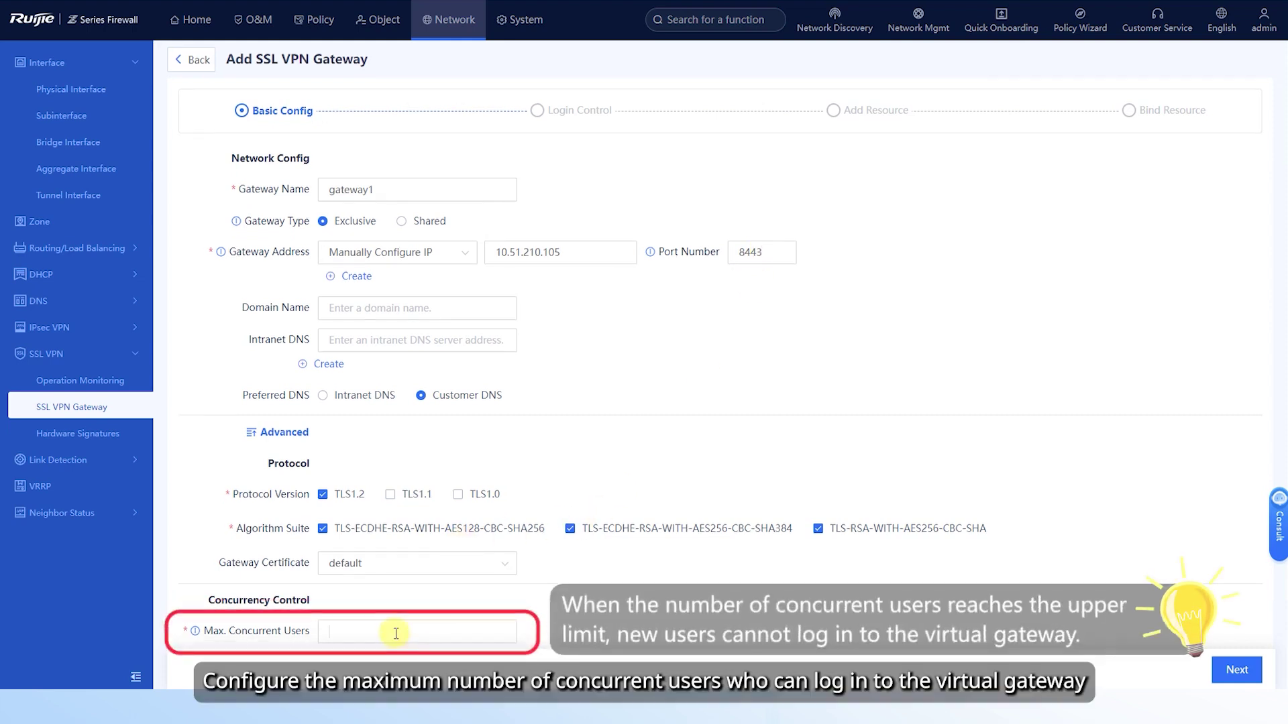
type("20")
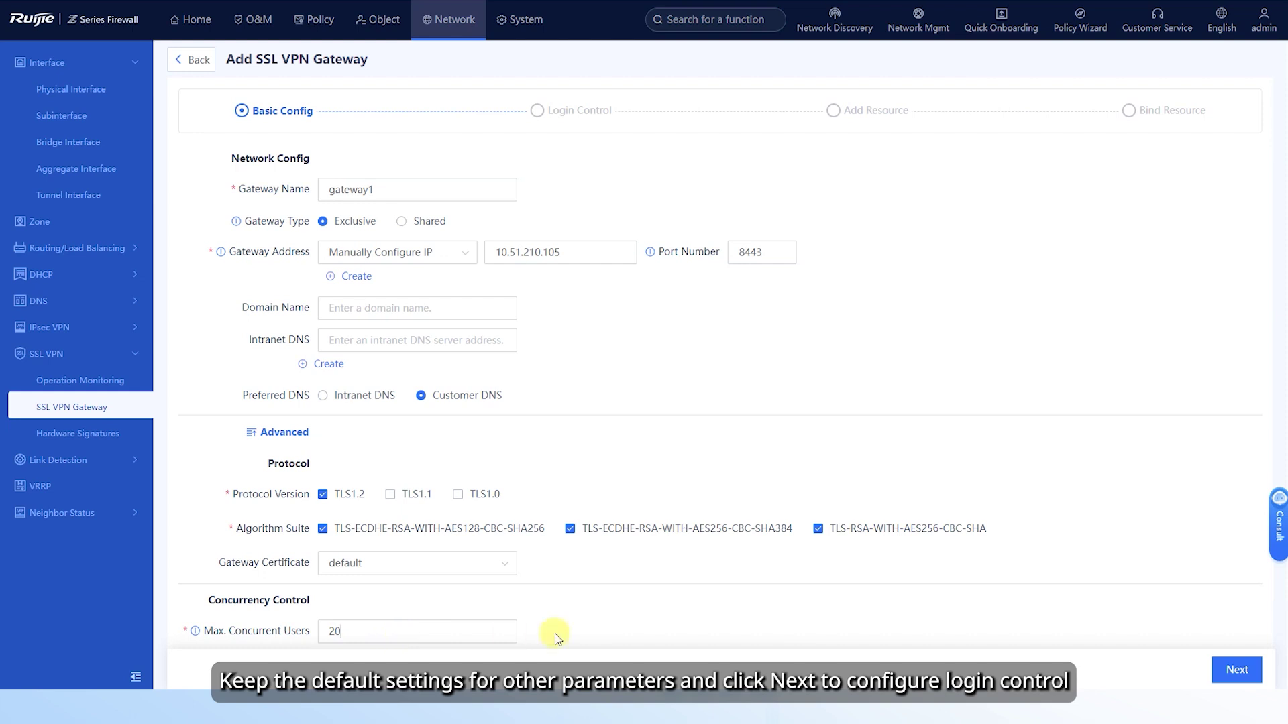
left_click(1228, 674)
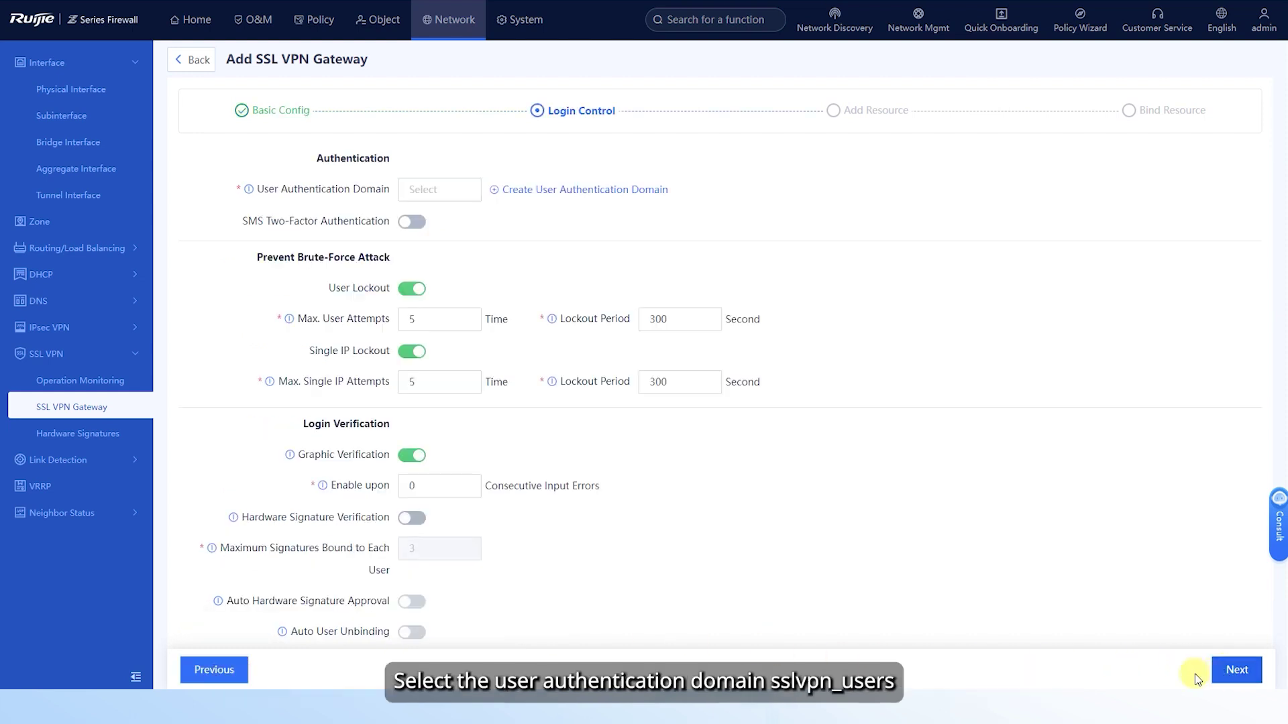
- Choose sslvpn_users as the user authentication domain, keeping other login defaults
left_click(443, 195)
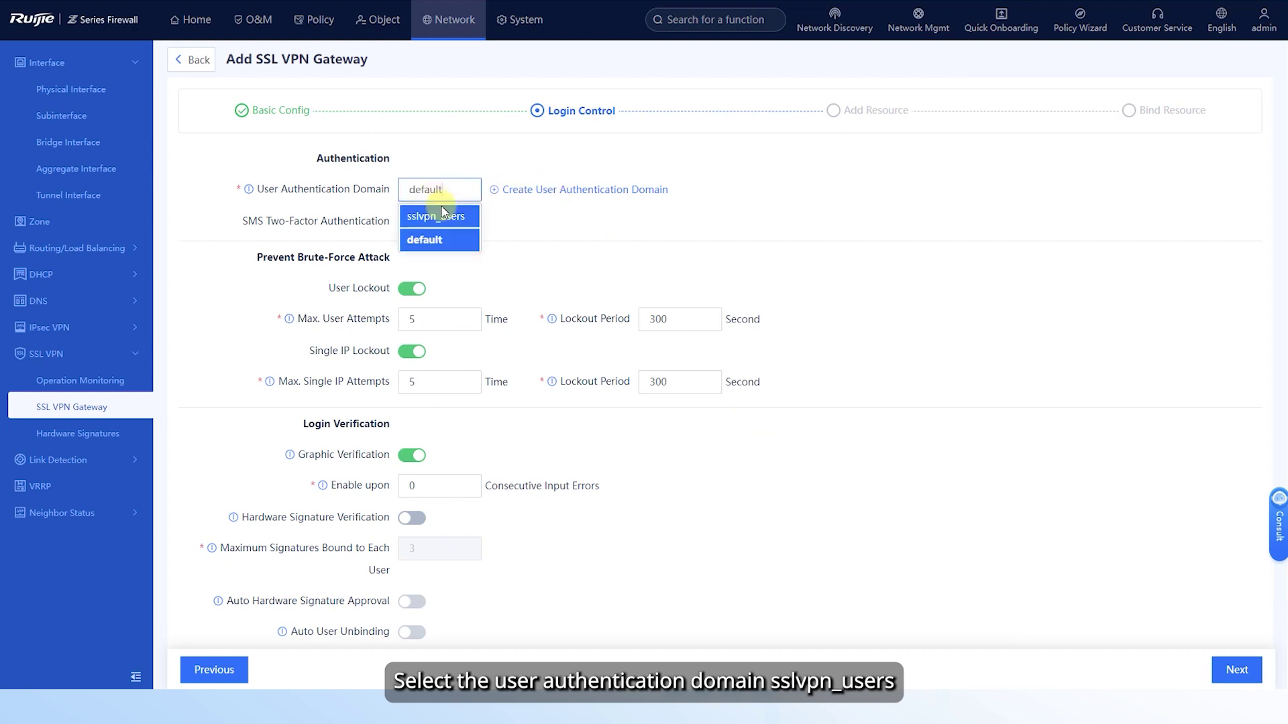
left_click(448, 221)
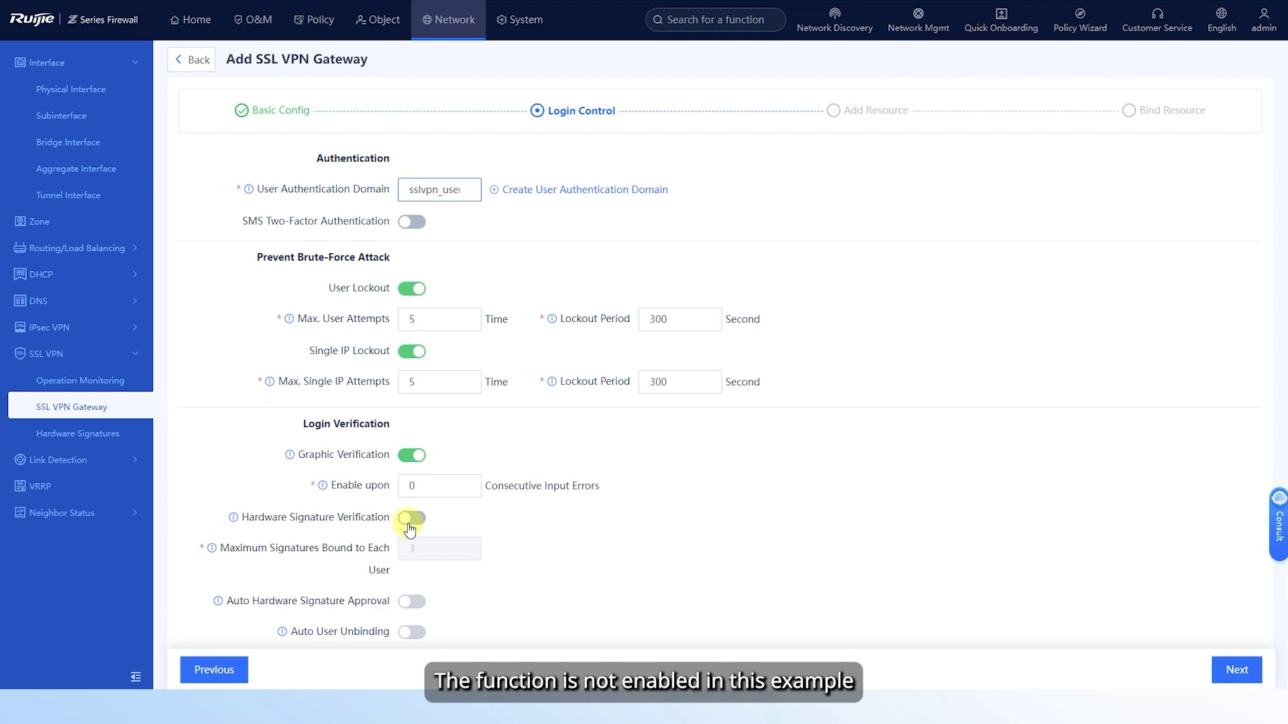
scroll(658, 493, "down", 3)
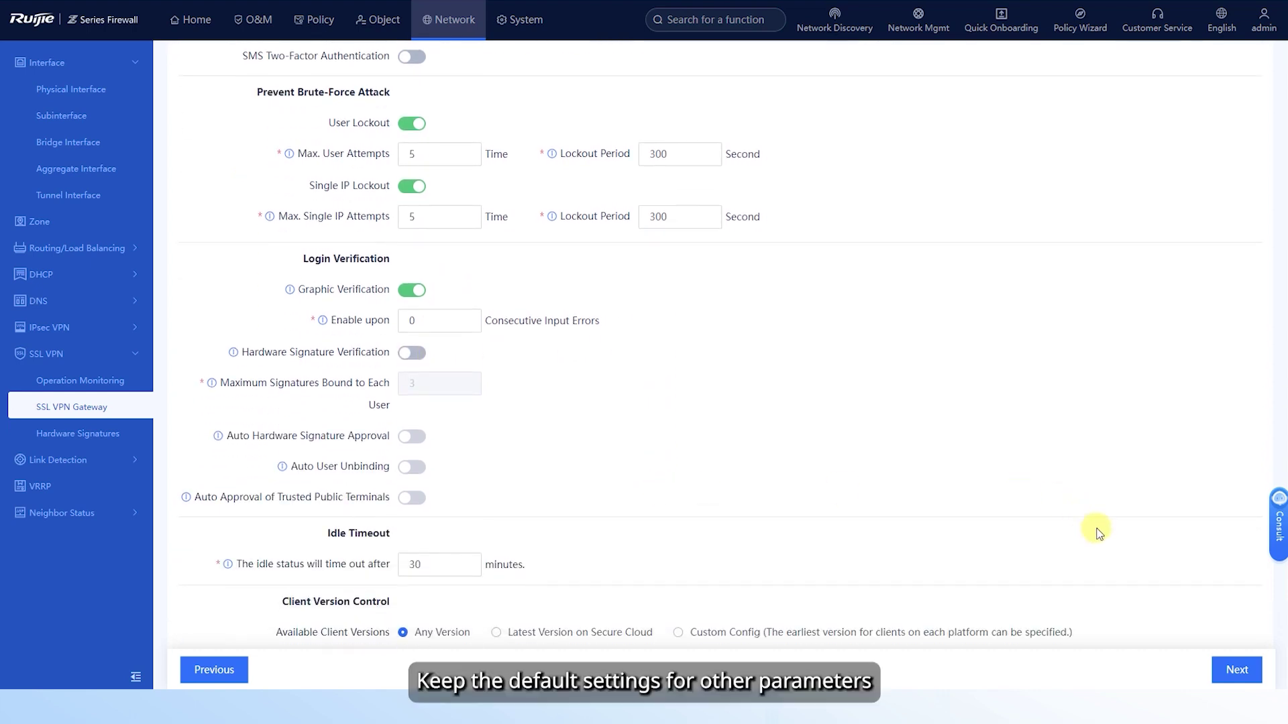
left_click(1236, 669)
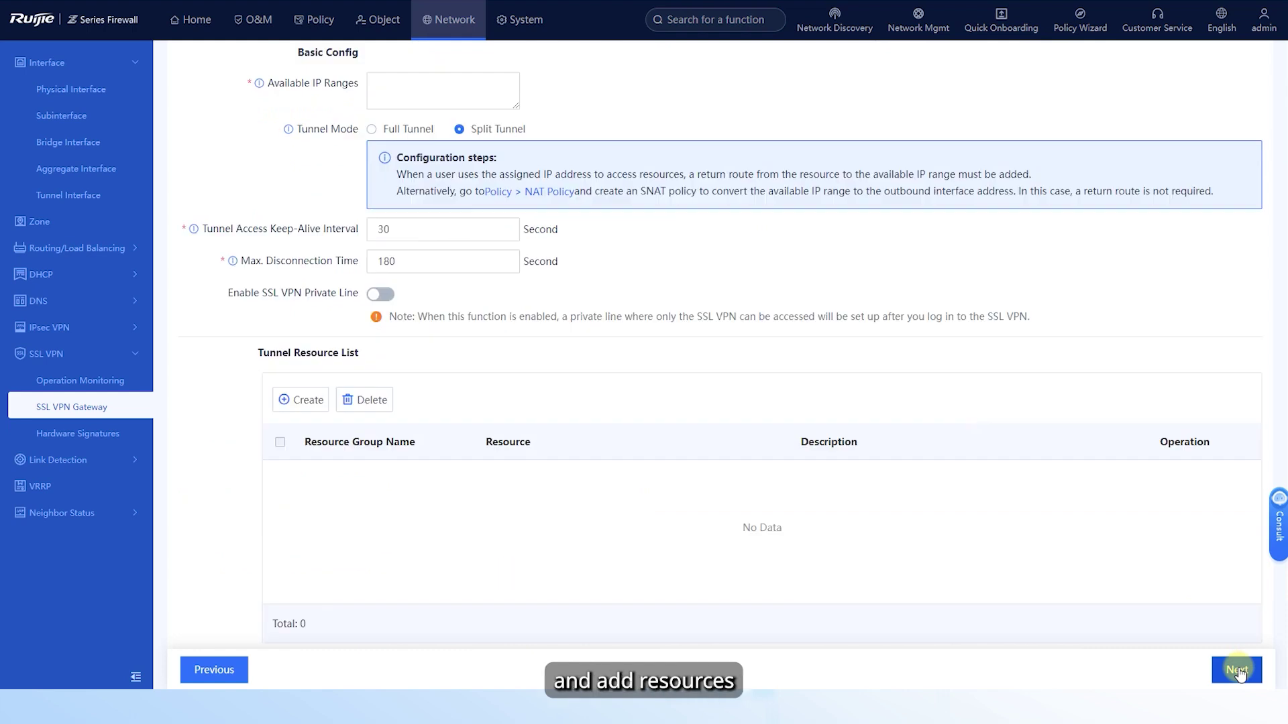
- Enter 1.1.1.0/24 as the available IP range for VPN clients
left_click(398, 89)
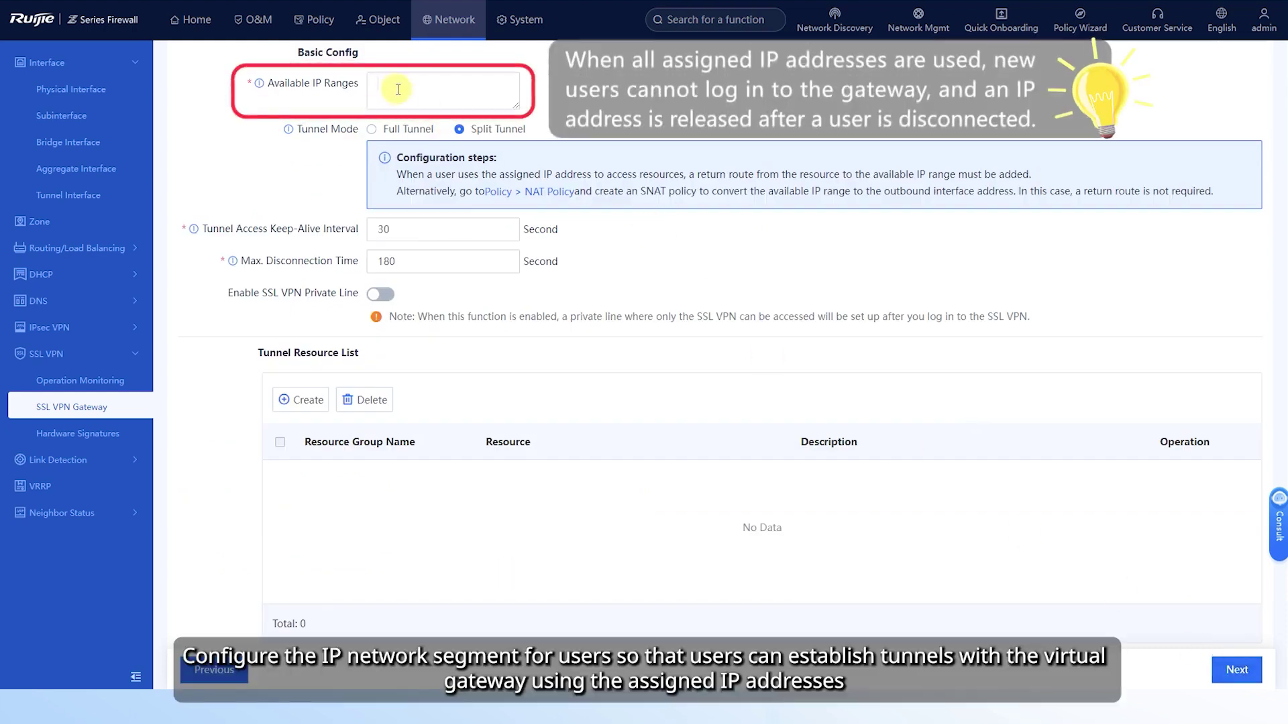
type("1.1.1")
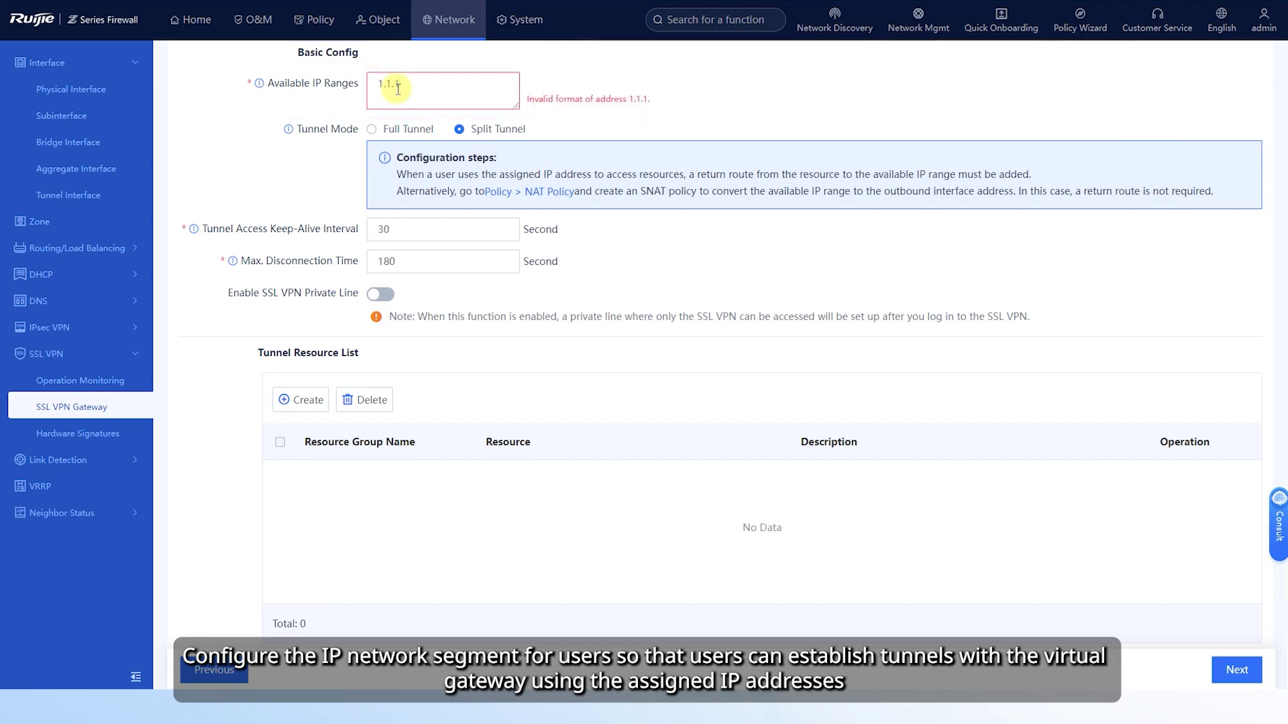
type(".0/24")
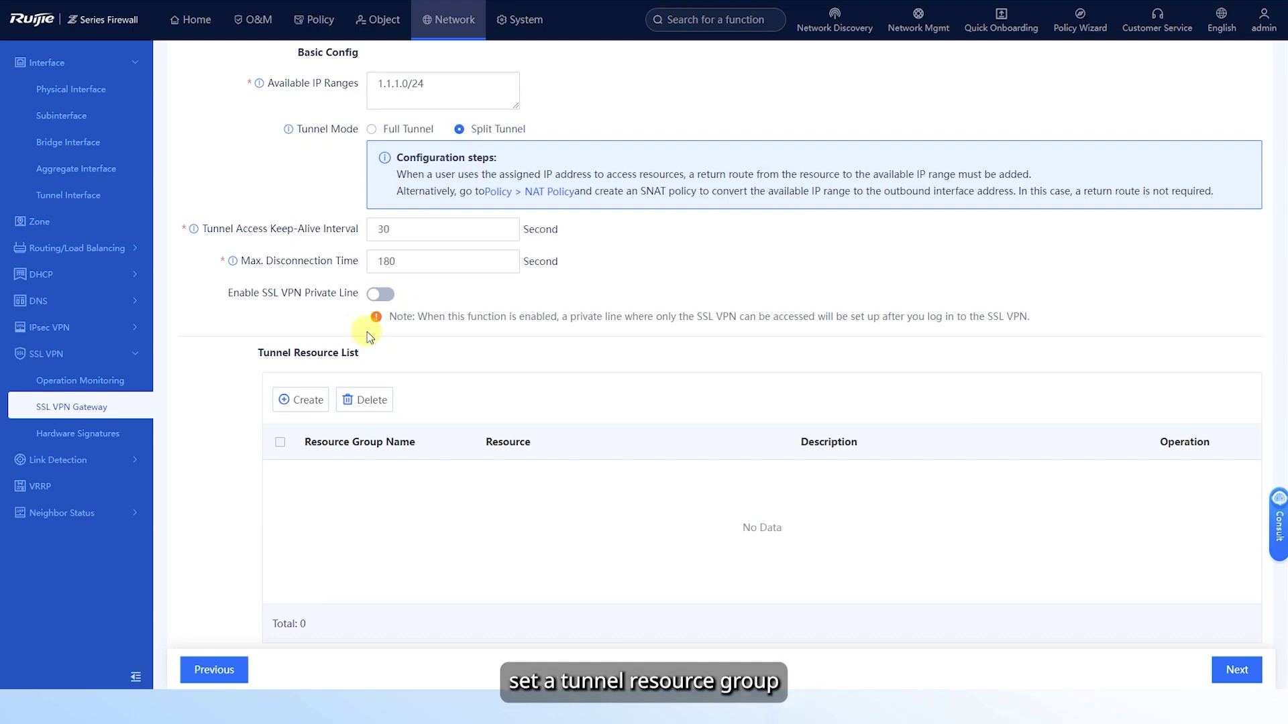
- Create a tunnel resource group named Enterprise_intranet_server_resource
left_click(292, 403)
left_click(371, 129)
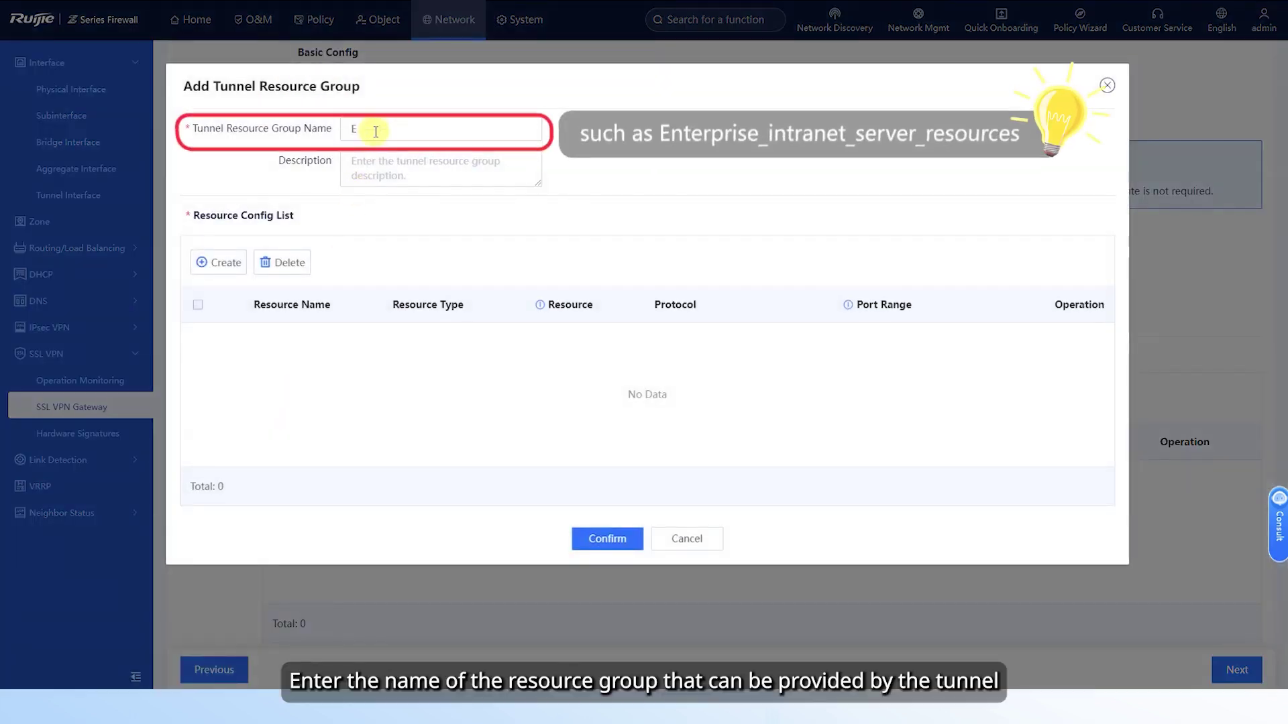
type("Enterprise_intr")
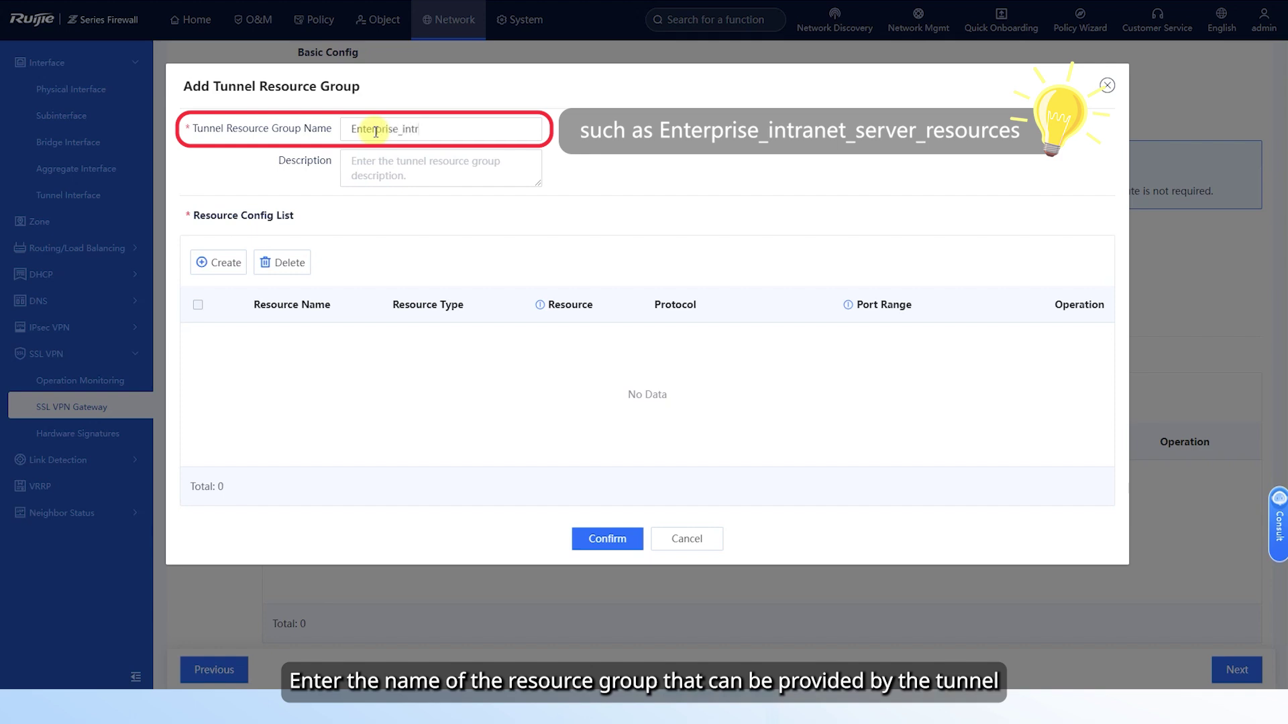
type("anet_server_resources")
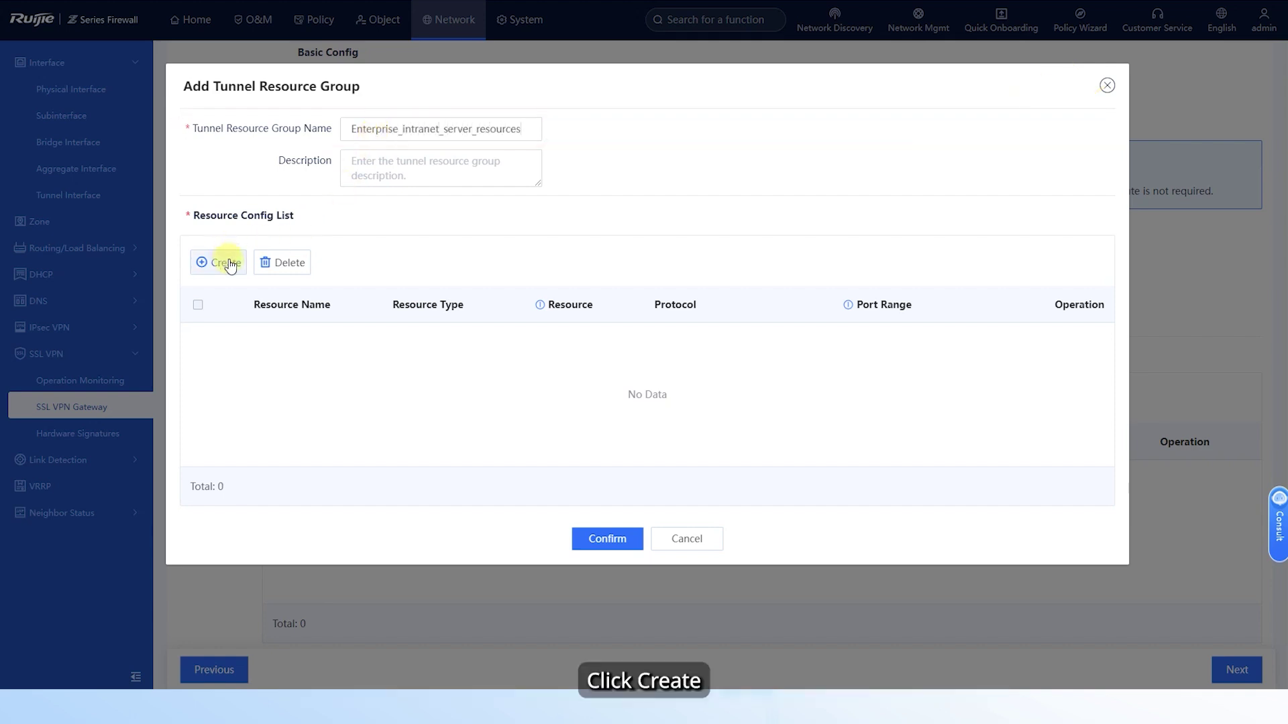
- Add Subnet_resource of type Subnet for 192.168.6.0/24 and save the group
left_click(227, 263)
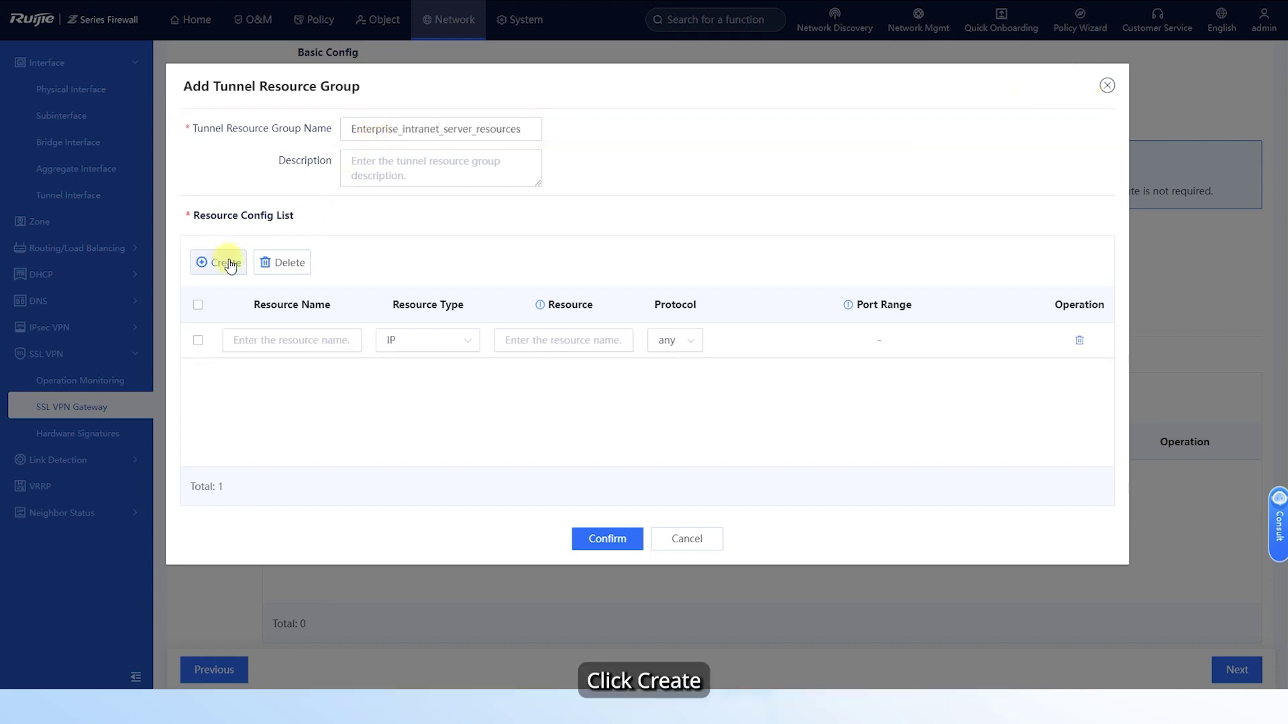
left_click(255, 341)
type("Subnet")
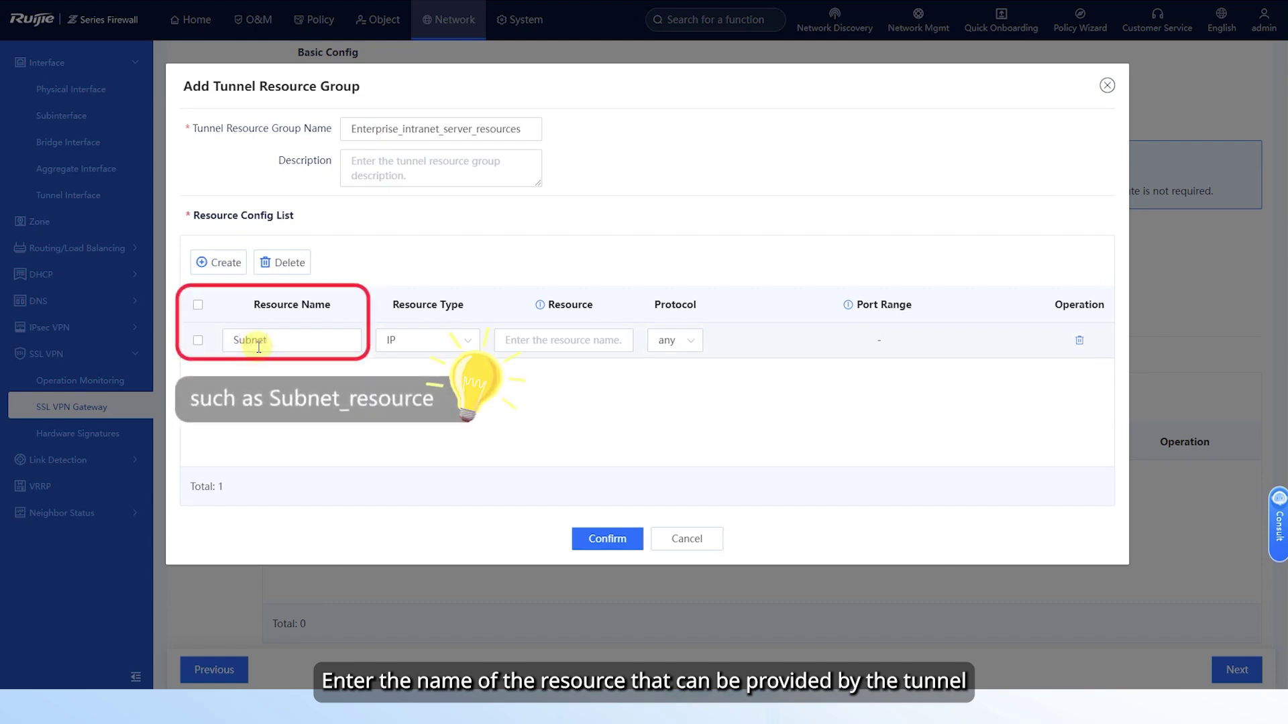
type("_resource")
left_click(451, 341)
left_click(401, 381)
left_click(539, 340)
type("1")
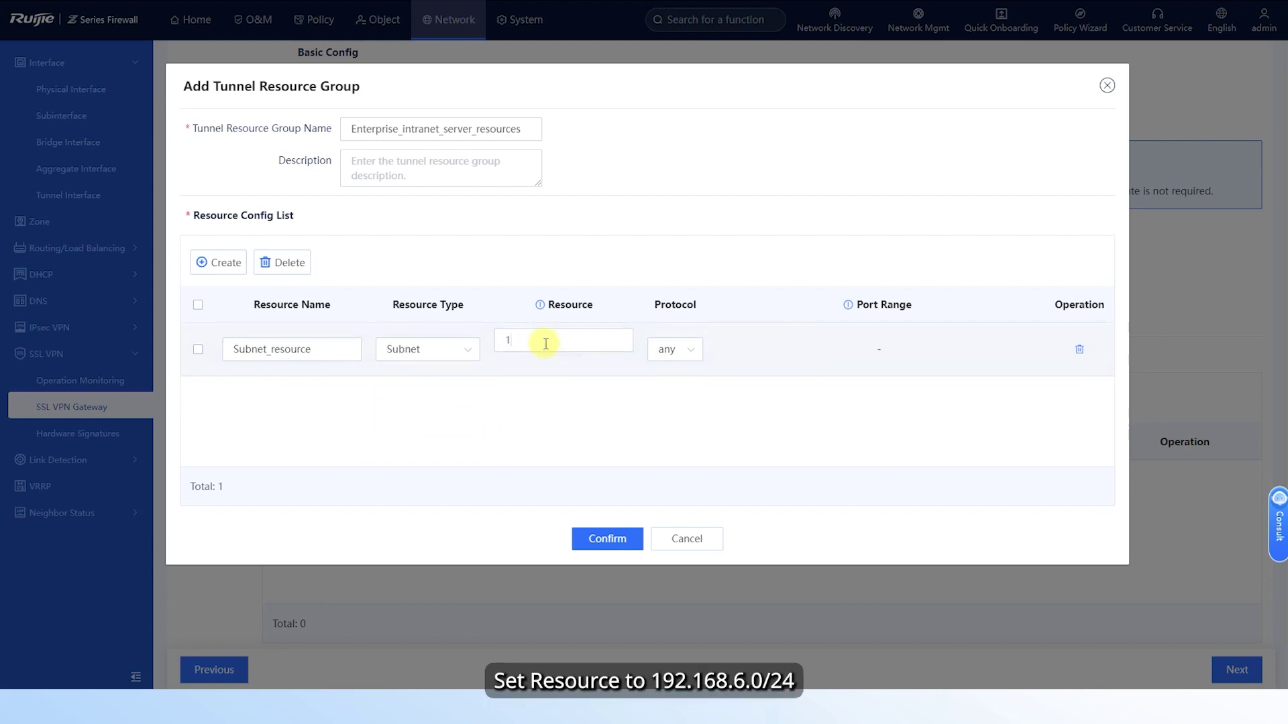
type("92.168.6")
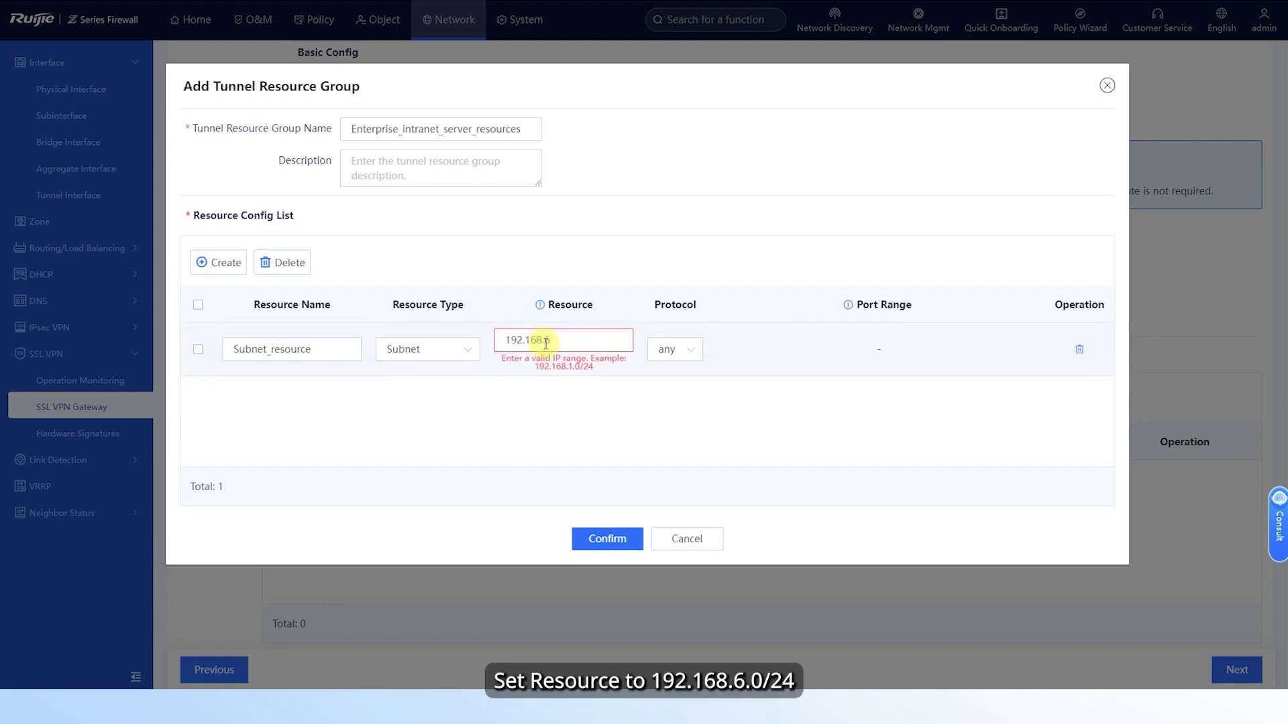
type(".0/24")
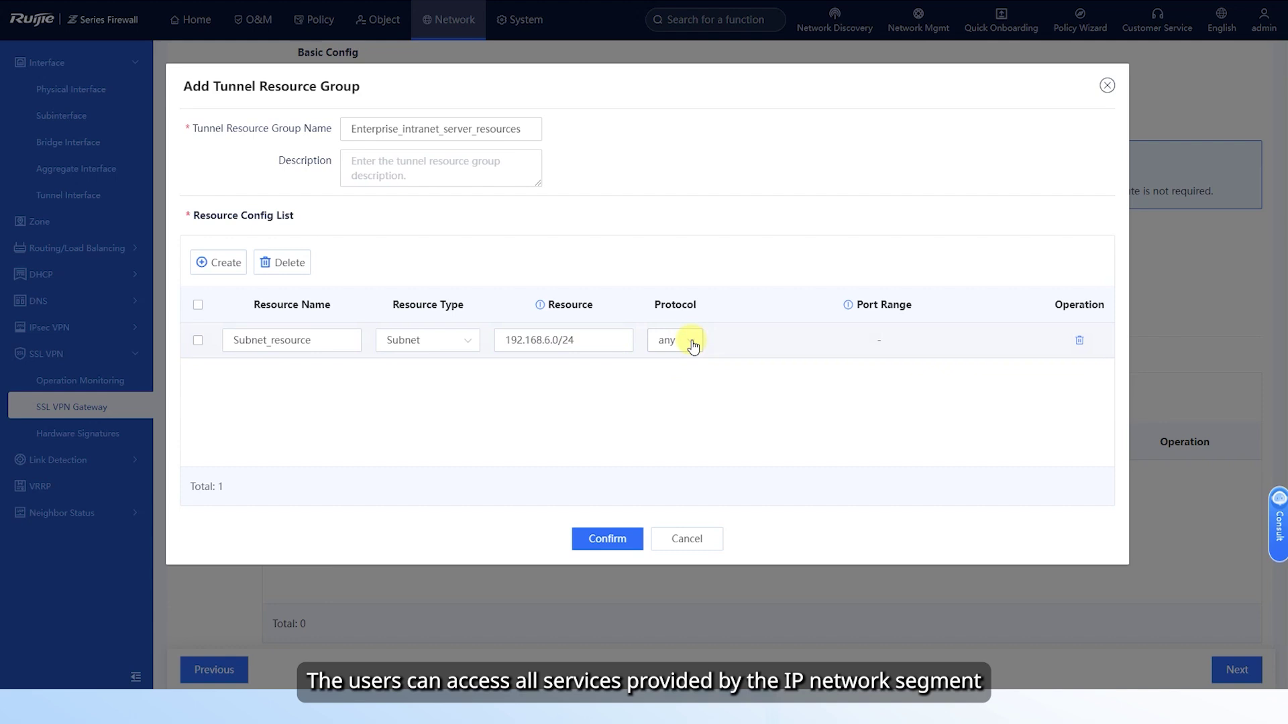
left_click(609, 539)
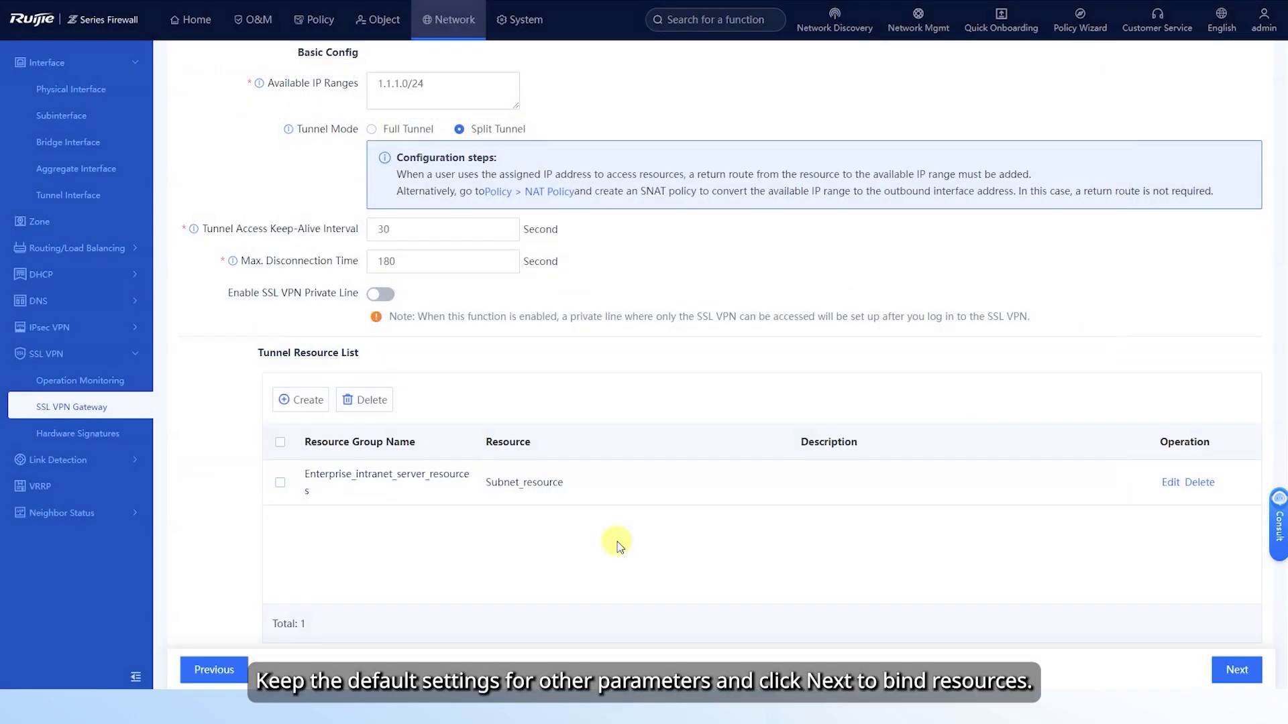
- Give the default authorization policy the Enterprise_intranet_server_resources tunnel resource, then finish gateway1
left_click(1237, 670)
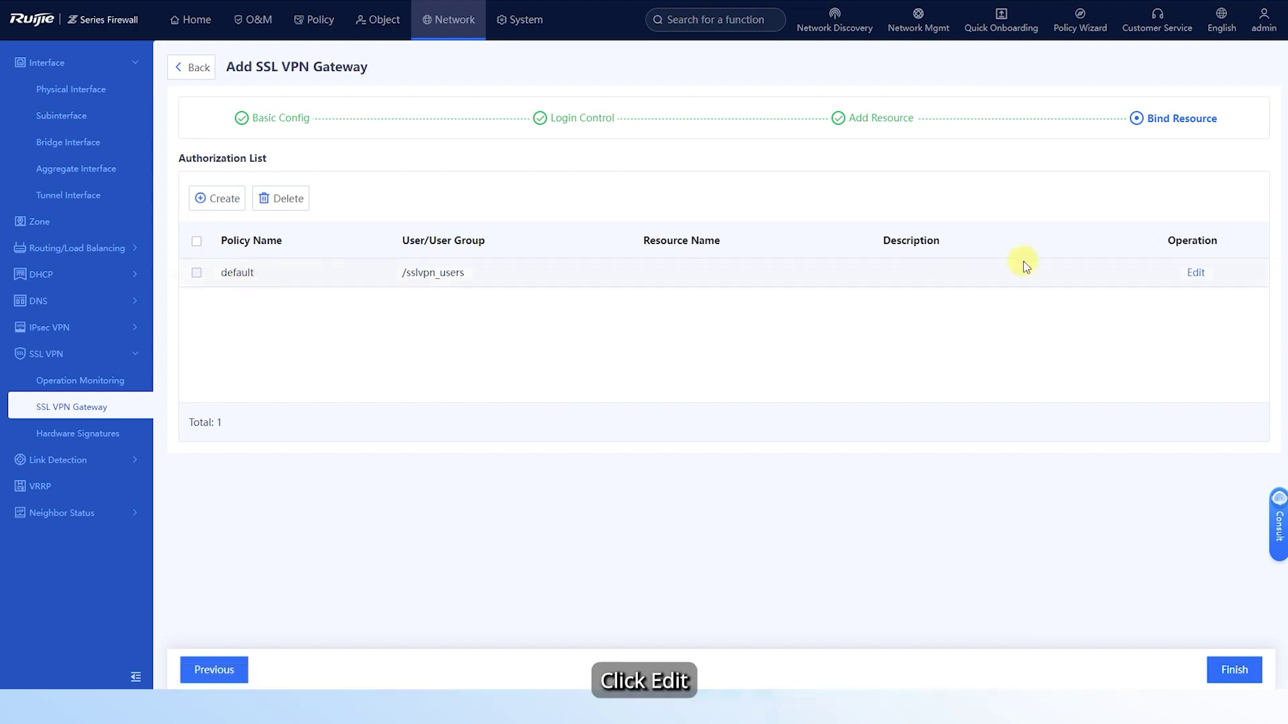
left_click(1198, 273)
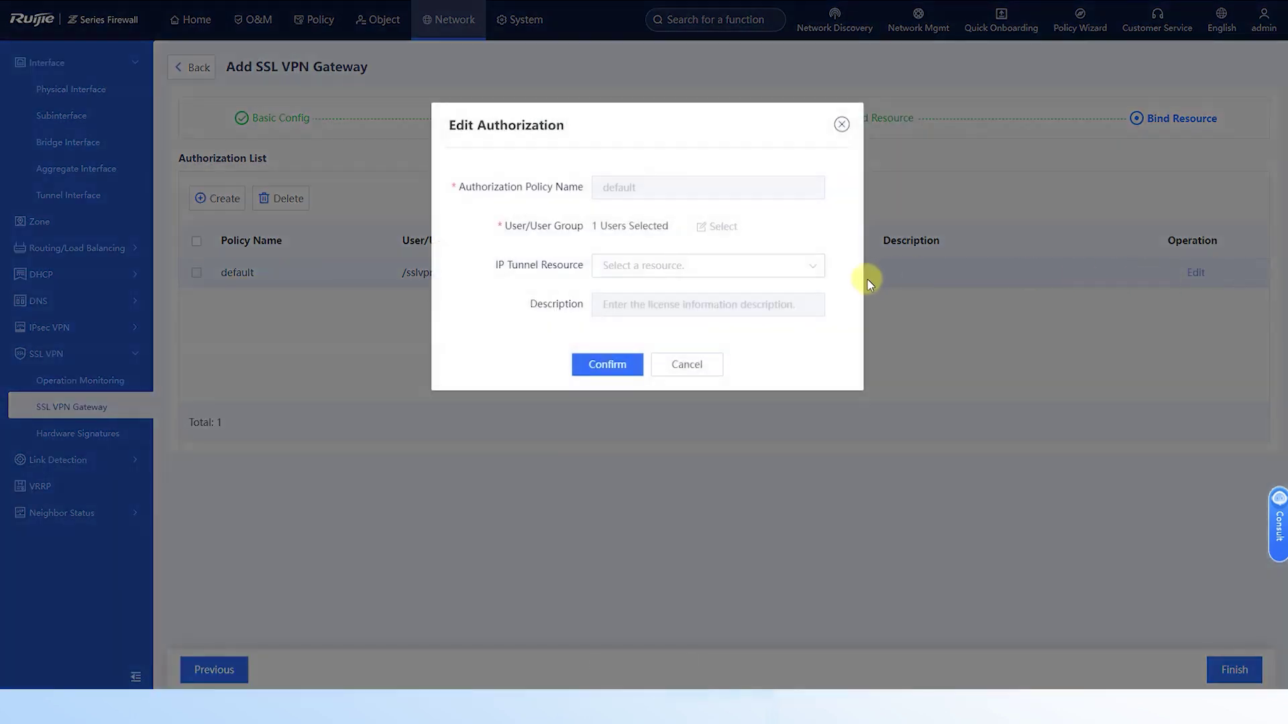
left_click(639, 268)
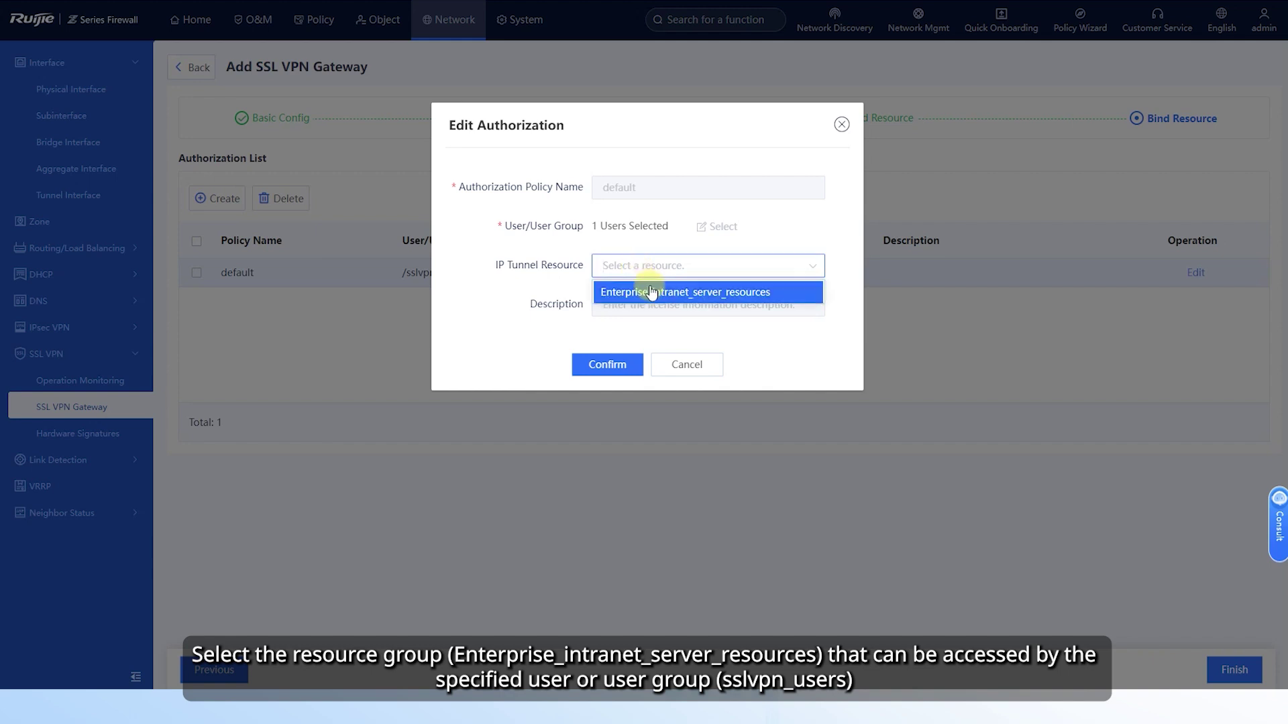
left_click(657, 294)
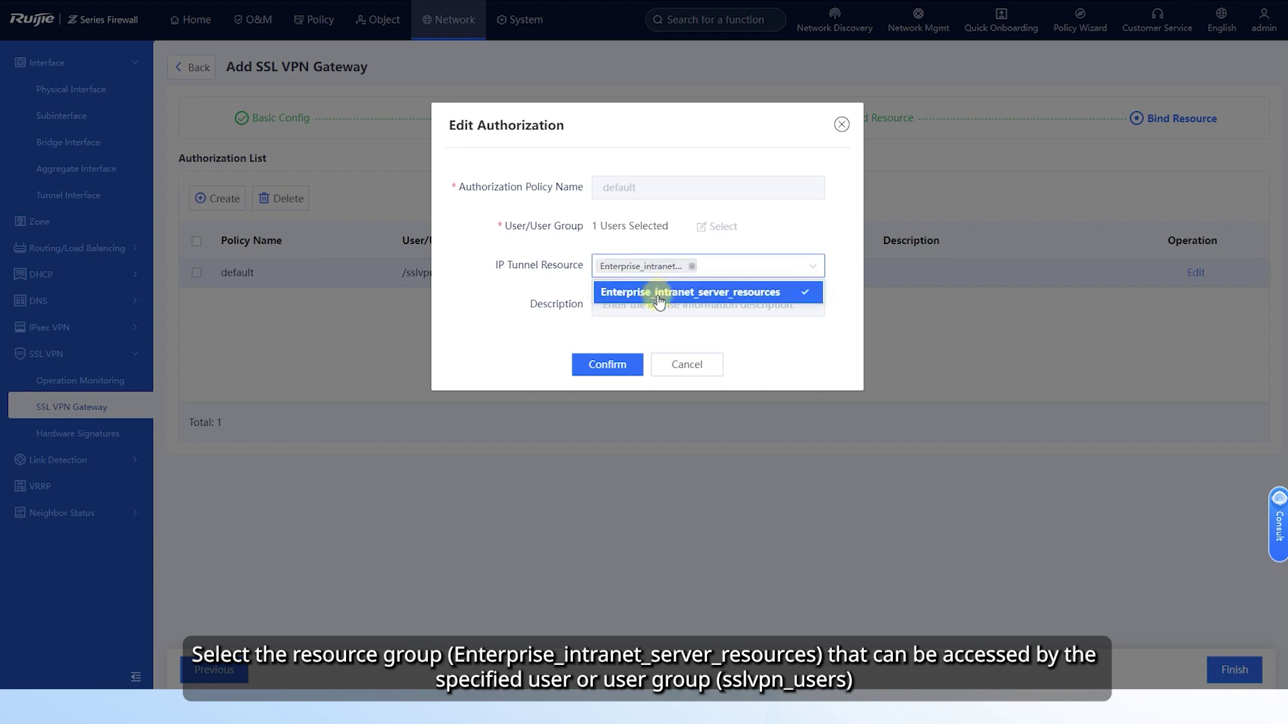
left_click(606, 364)
left_click(1231, 668)
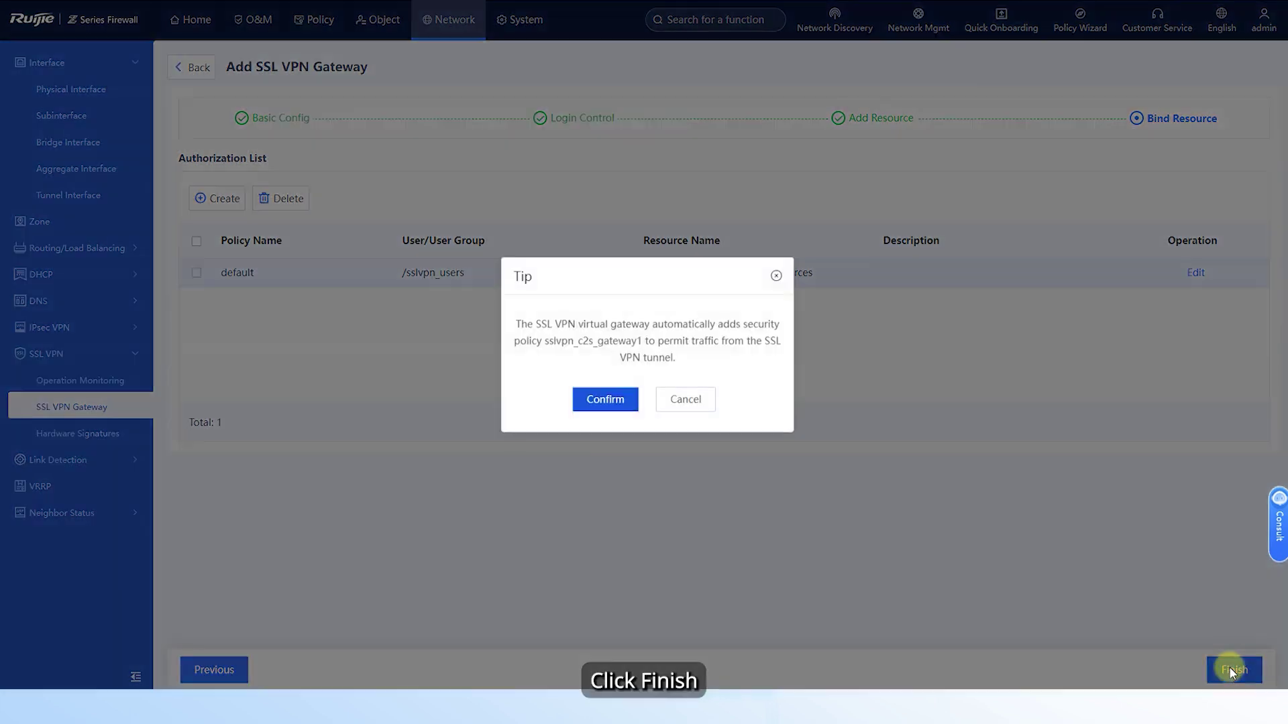
- Confirm the Tip dialog to accept the sslvpn_c2s_gateway1 policy and save gateway1
left_click(595, 401)
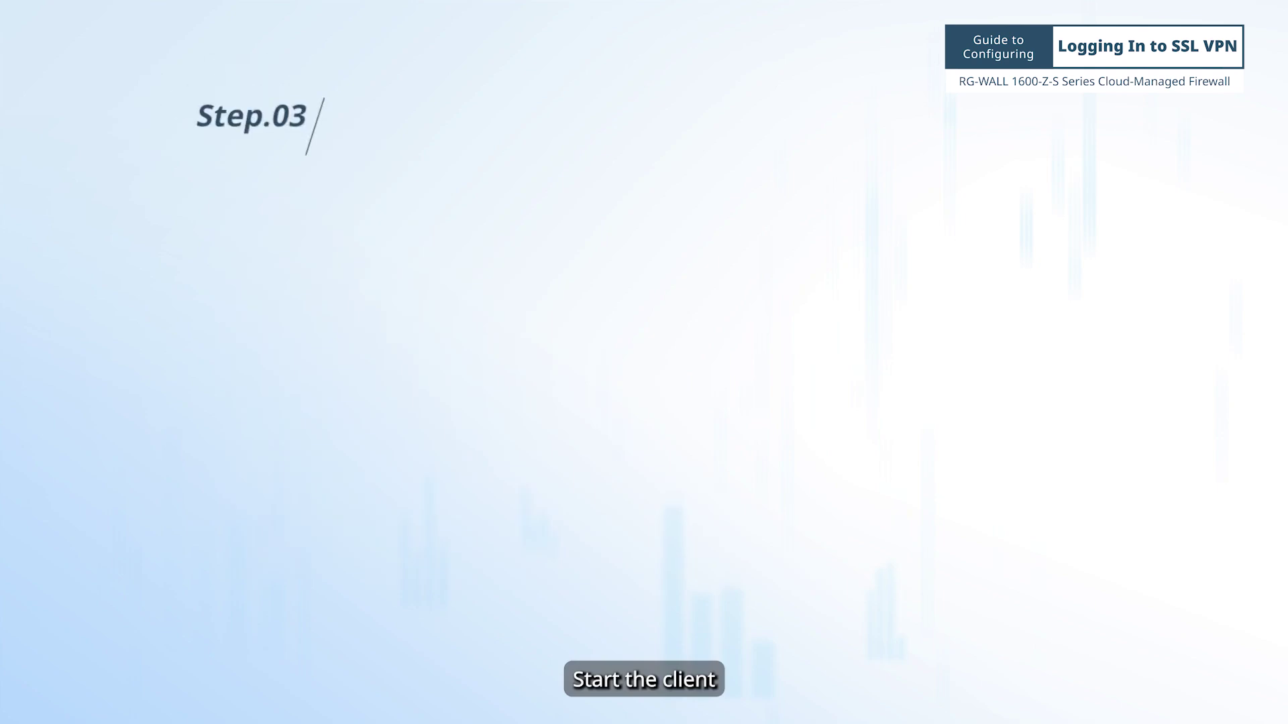
- Enter server 10.51.210.105:8443, the VPN account name and its password, then log in
type("1")
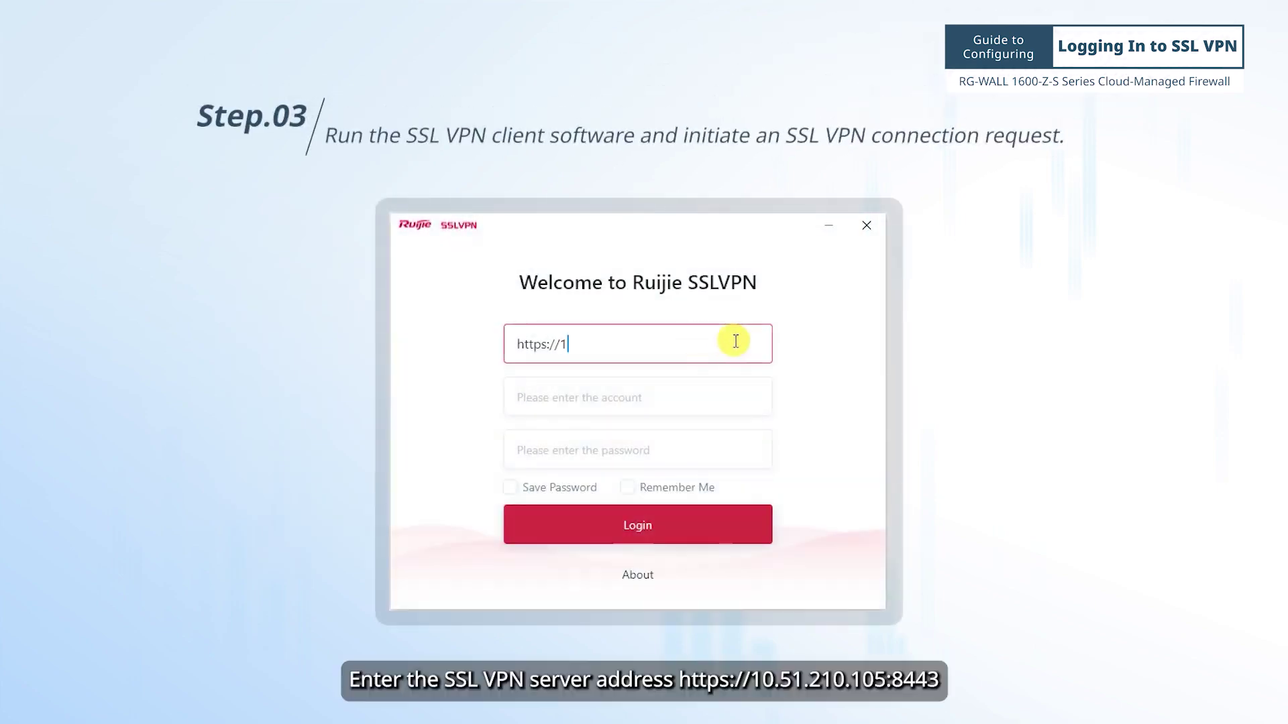
type("0.51.210.105:8443")
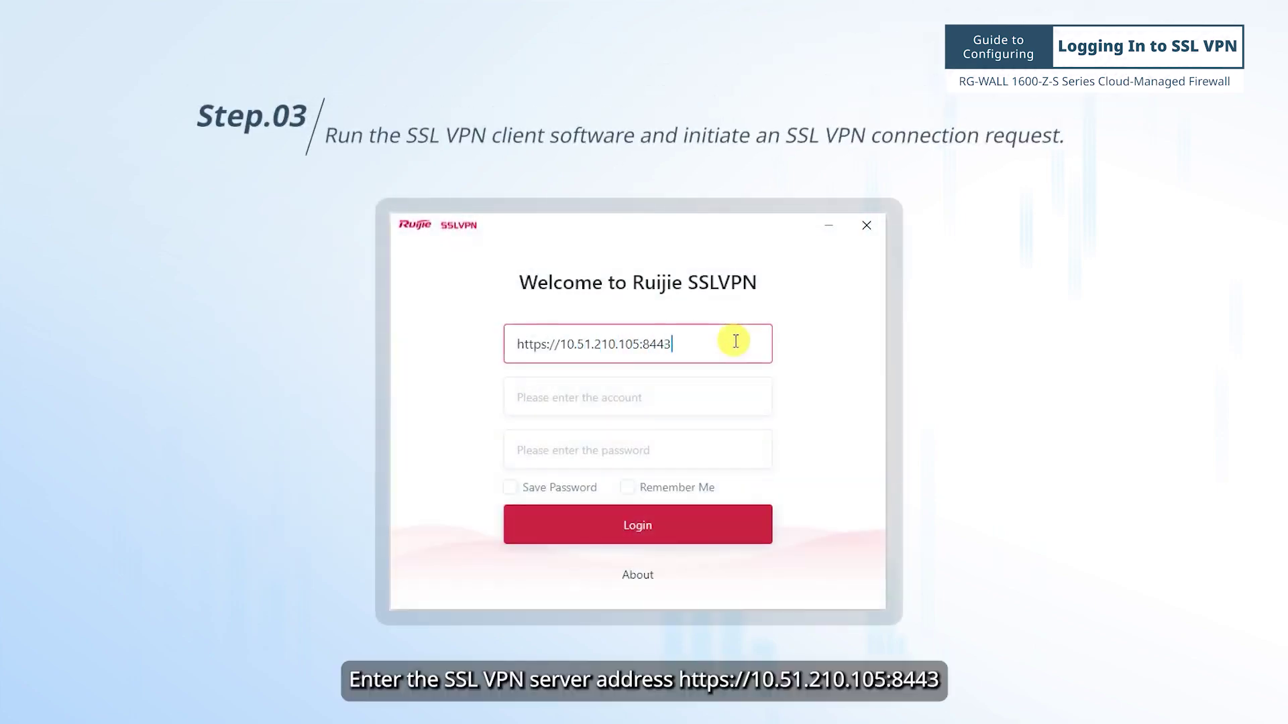
left_click(701, 401)
type("user001")
left_click(707, 447)
type("********")
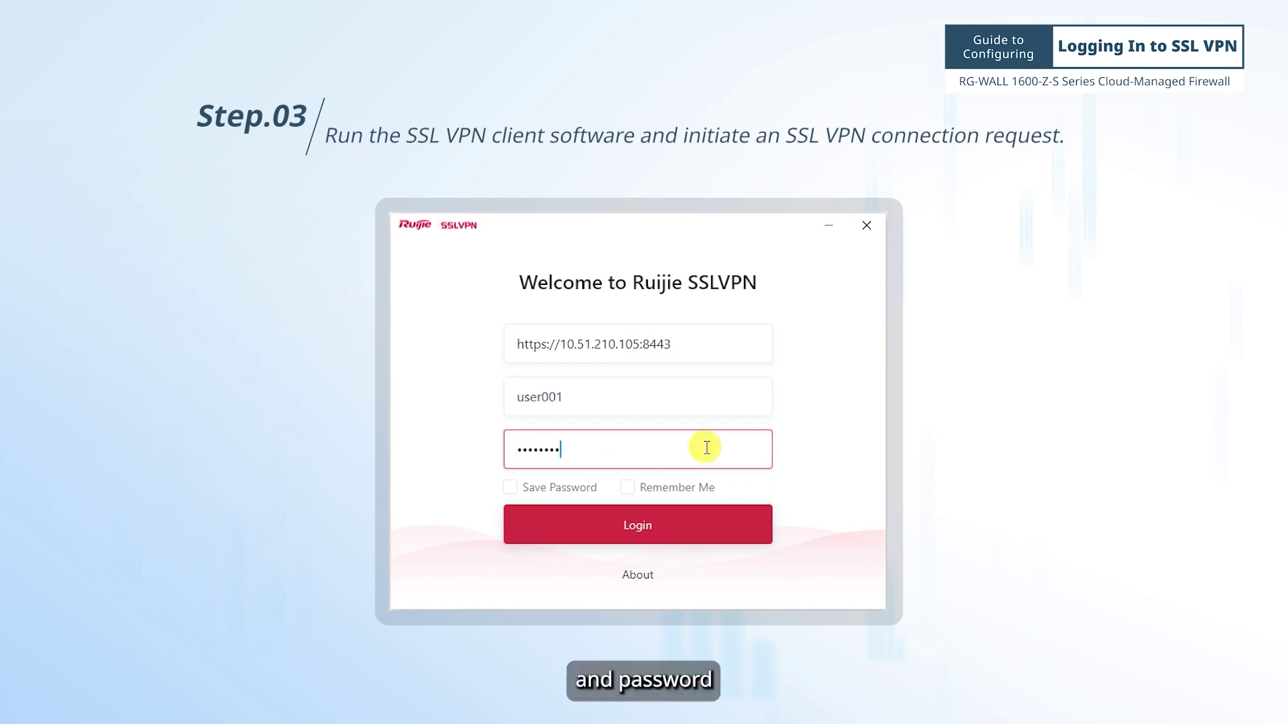
left_click(664, 533)
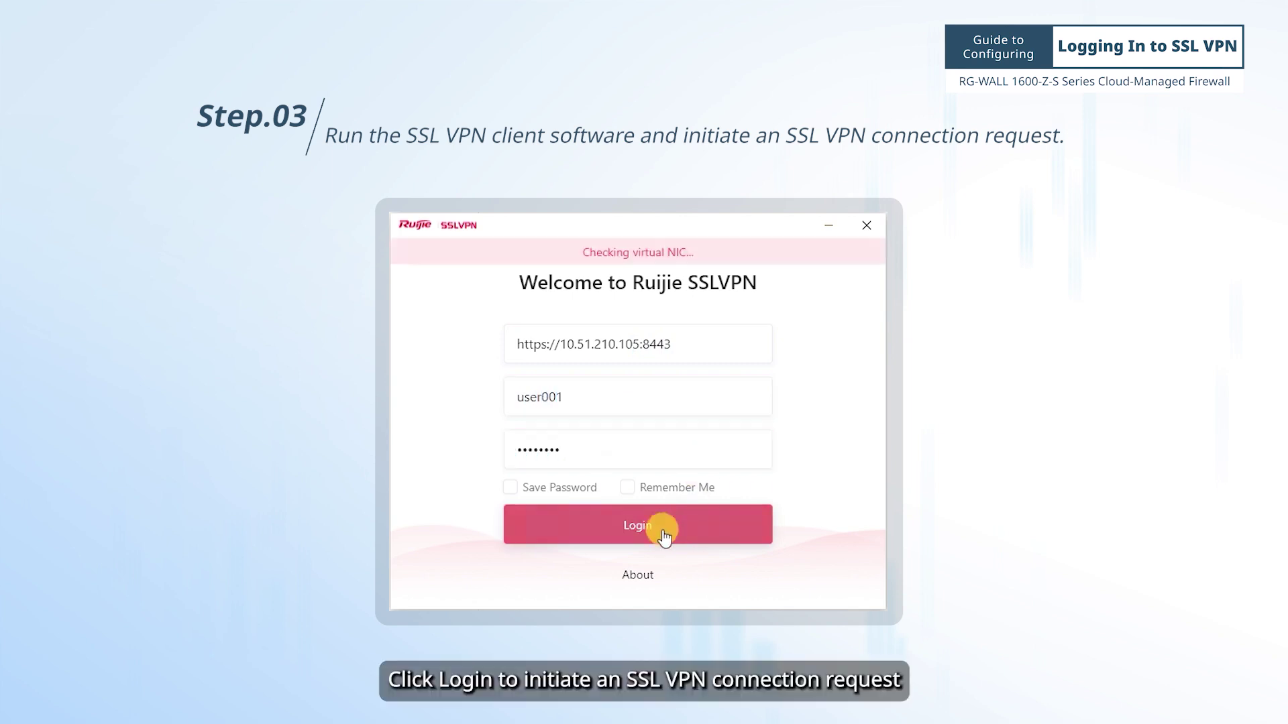